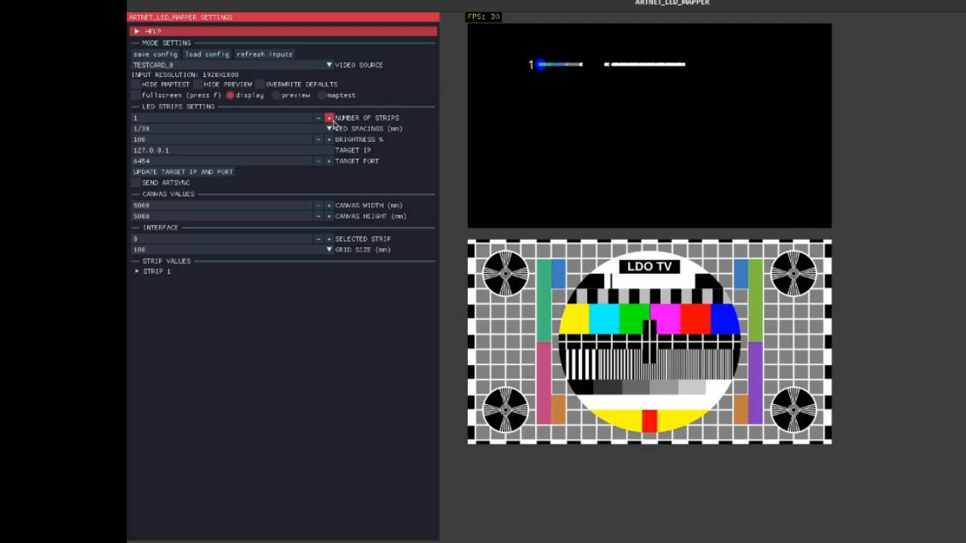
Increase the number of LED strips to 8
{"action": "left_click", "coordinate": [329, 118]}
{"action": "left_click", "coordinate": [329, 119]}
{"action": "left_click", "coordinate": [329, 119]}
{"action": "left_click", "coordinate": [329, 118]}
{"action": "left_click", "coordinate": [329, 118]}
{"action": "left_click", "coordinate": [329, 118]}
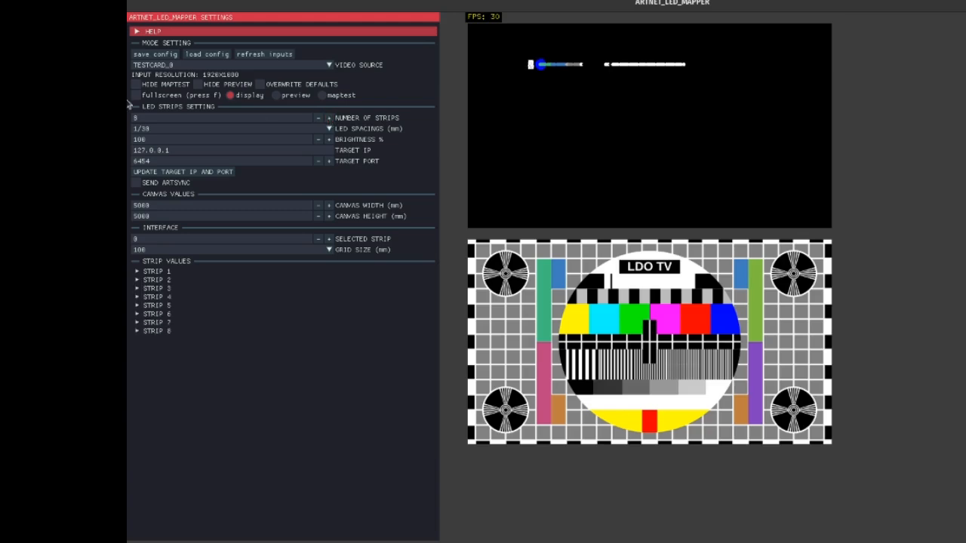
Expand the settings of strips 1 to 4 and set each strip's number of LEDs to 20
{"action": "left_click", "coordinate": [160, 272]}
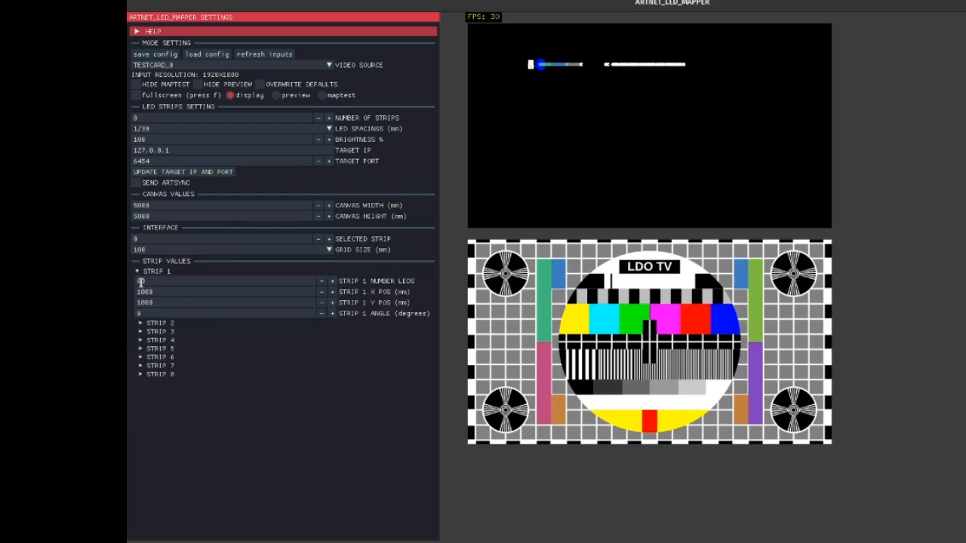
{"action": "left_click_drag", "start_coordinate": [139, 284], "coordinate": [207, 287]}
{"action": "type", "text": "20"}
{"action": "left_click", "coordinate": [163, 322]}
{"action": "left_click", "coordinate": [165, 333]}
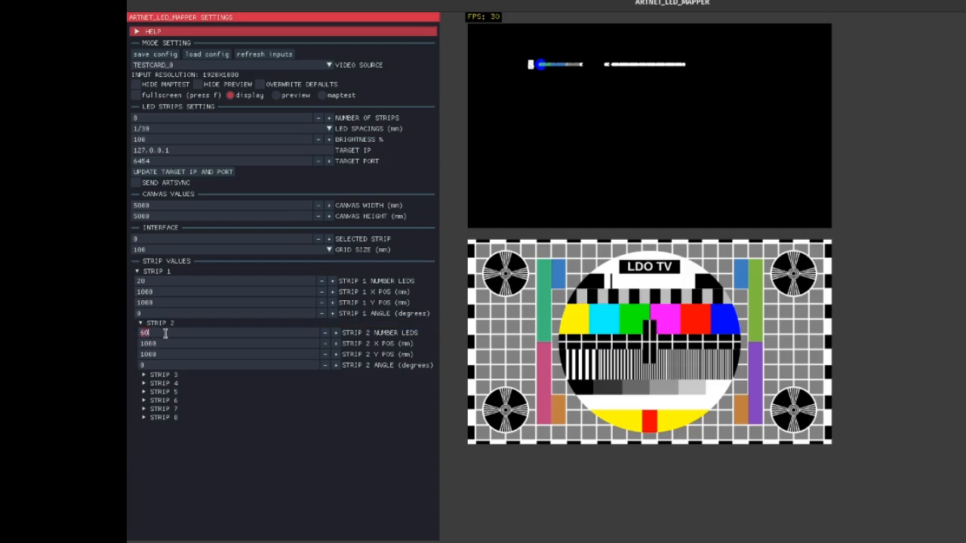
{"action": "left_click", "coordinate": [163, 374]}
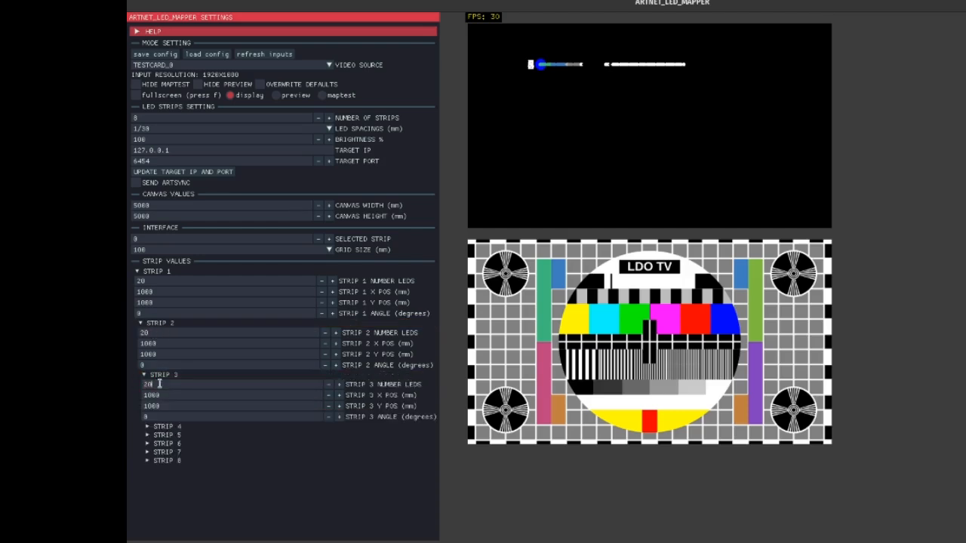
{"action": "left_click", "coordinate": [167, 427]}
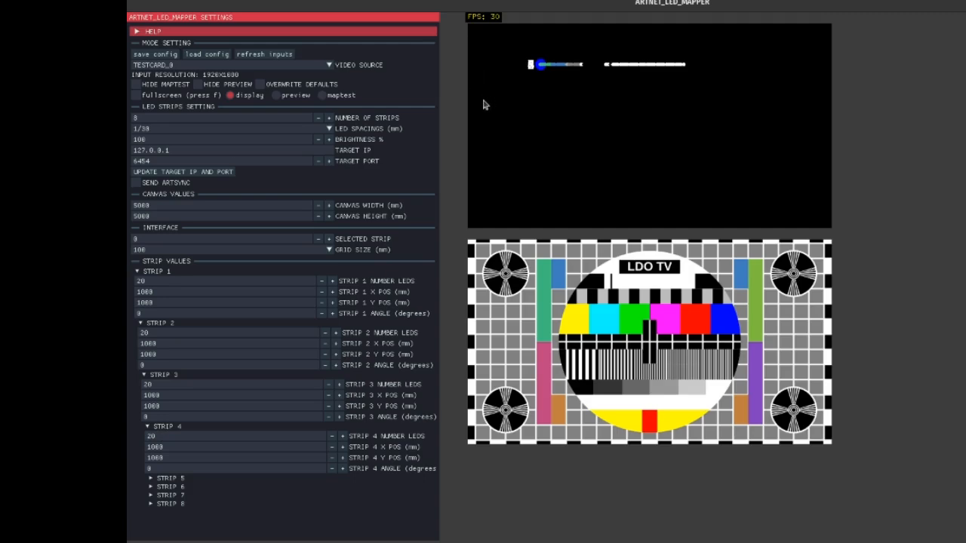
Separate the overlapping strips on the canvas by moving strip 8 away from the stack into the lower half
{"action": "left_click", "coordinate": [539, 65]}
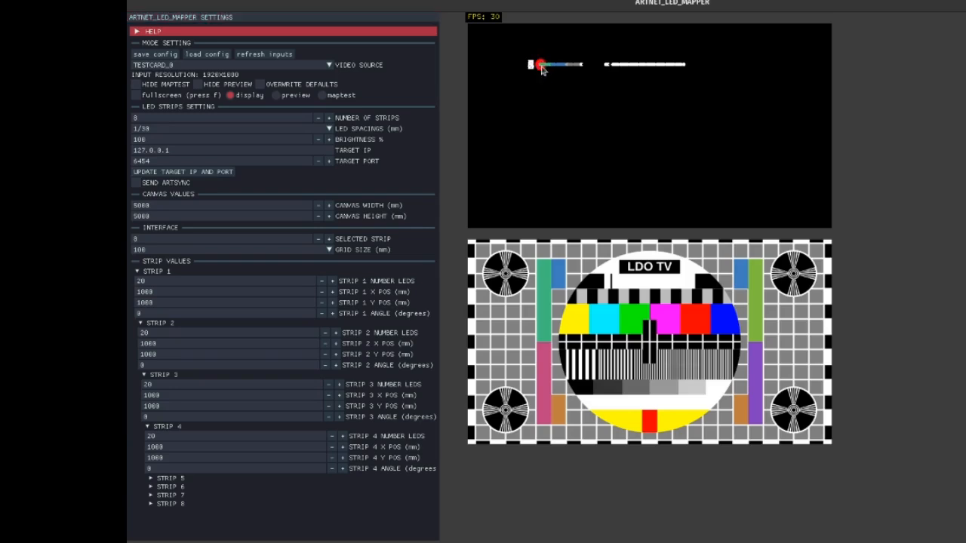
{"action": "left_click_drag", "start_coordinate": [542, 69], "coordinate": [542, 123]}
{"action": "mouse_move", "coordinate": [542, 123]}
{"action": "left_mouse_down"}
{"action": "mouse_move", "coordinate": [557, 110]}
{"action": "mouse_move", "coordinate": [536, 127]}
{"action": "mouse_move", "coordinate": [565, 123]}
{"action": "mouse_move", "coordinate": [579, 198]}
{"action": "mouse_move", "coordinate": [555, 53]}
{"action": "mouse_move", "coordinate": [552, 127]}
{"action": "left_mouse_up"}
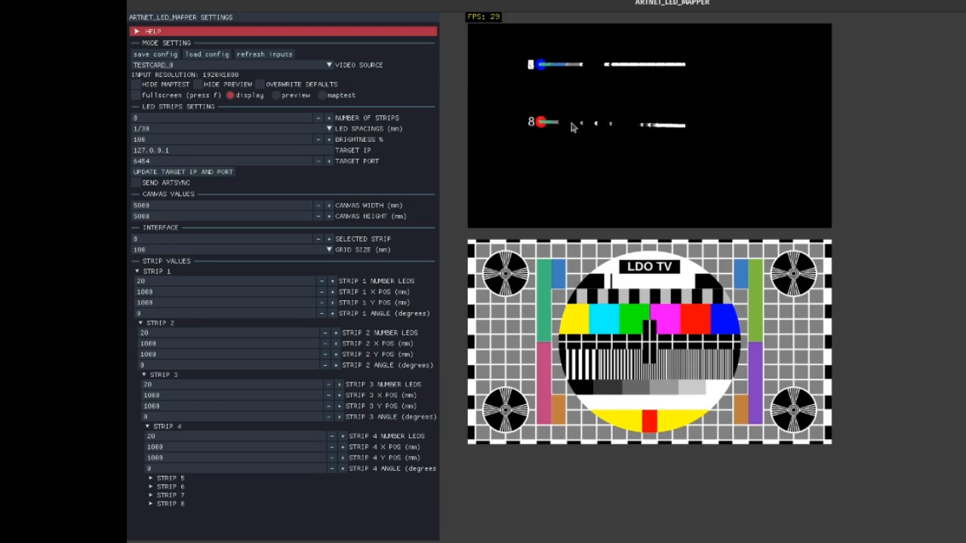
{"action": "left_click_drag", "start_coordinate": [540, 122], "coordinate": [544, 157]}
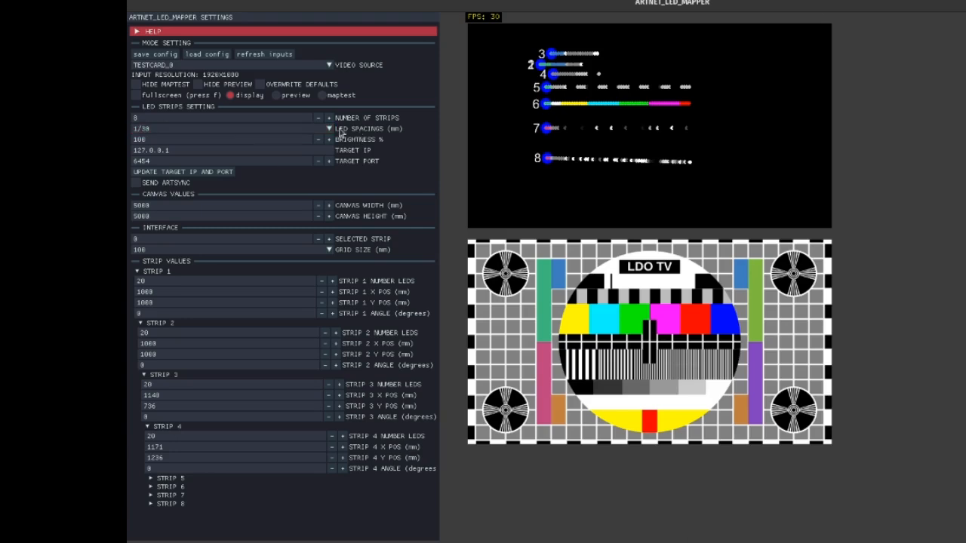
Choose the 1/30 LED spacing and set the target IP to 192.168.5.100
{"action": "left_click", "coordinate": [153, 130]}
{"action": "left_click", "coordinate": [153, 142]}
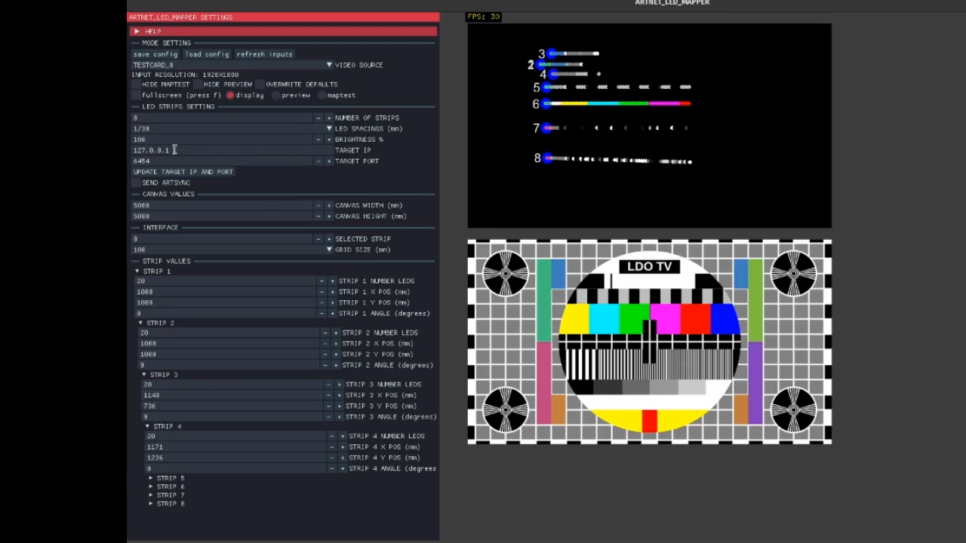
{"action": "left_click_drag", "start_coordinate": [175, 150], "coordinate": [130, 151]}
{"action": "key", "text": "super+v"}
{"action": "key", "text": "Down"}
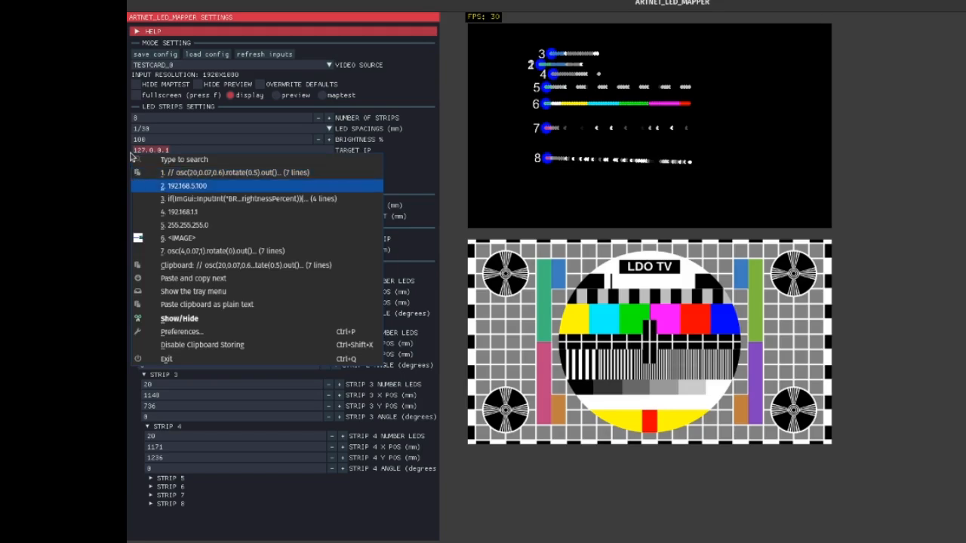
{"action": "key", "text": "Return"}
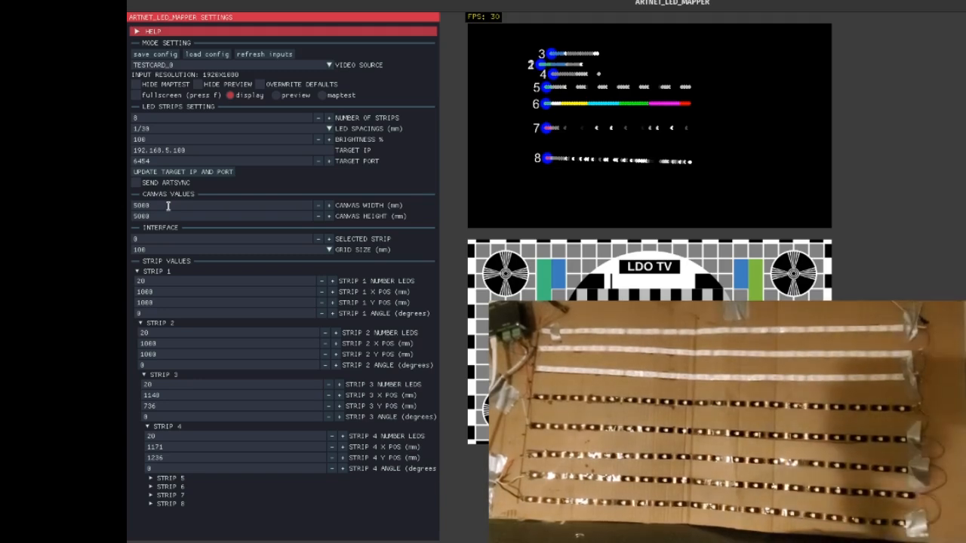
Set the canvas width to 600 mm and the canvas height to 300 mm
{"action": "left_click", "coordinate": [168, 206]}
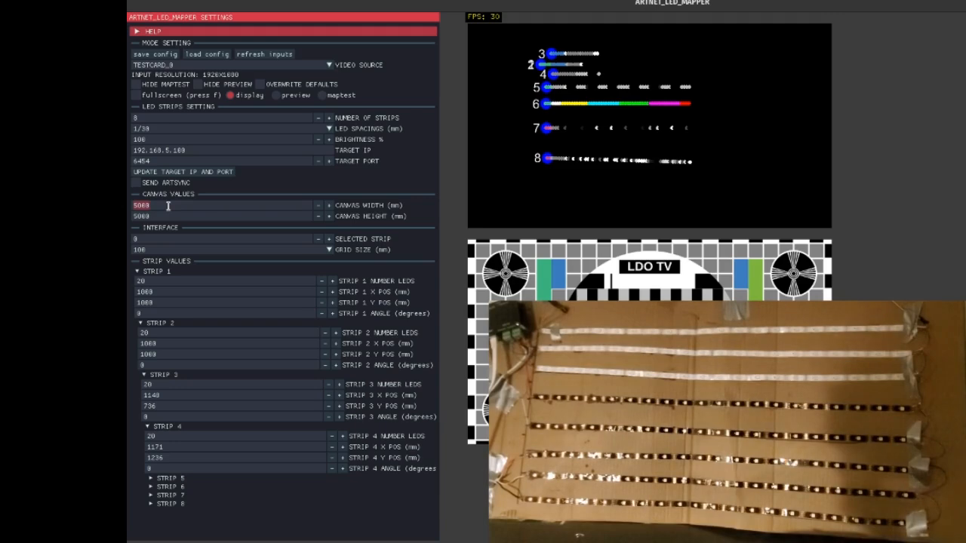
{"action": "type", "text": "600"}
{"action": "left_click", "coordinate": [157, 216]}
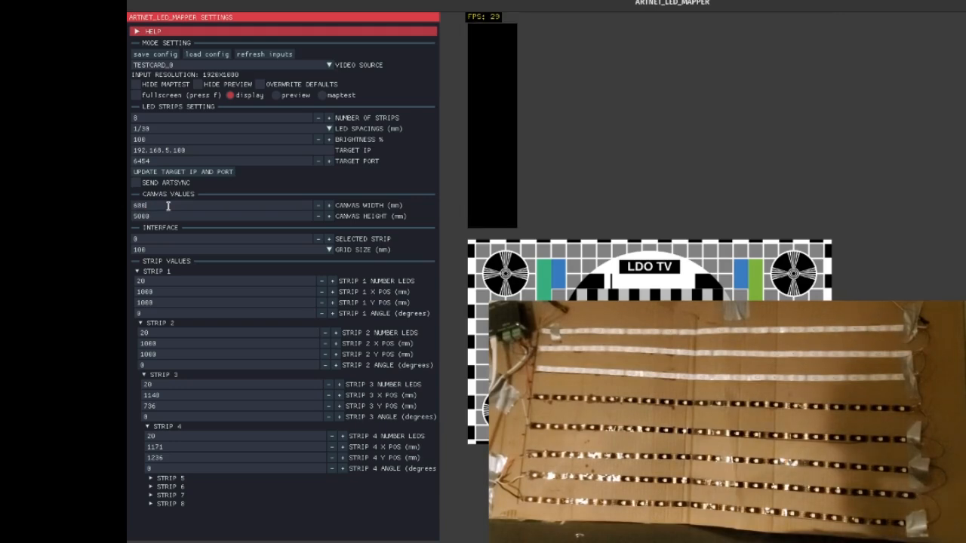
{"action": "type", "text": "600"}
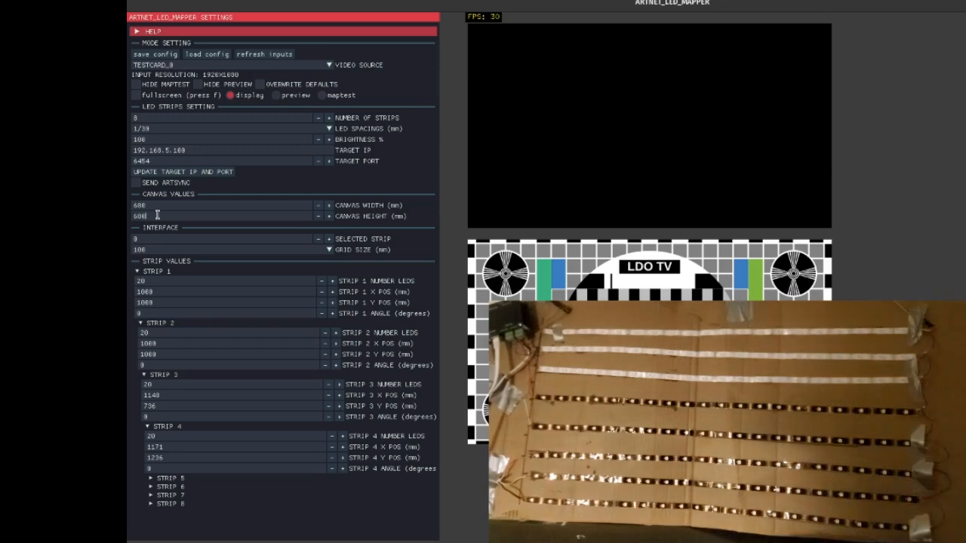
{"action": "key", "text": "BackSpace"}
{"action": "key", "text": "BackSpace"}
{"action": "key", "text": "BackSpace"}
{"action": "type", "text": "300"}
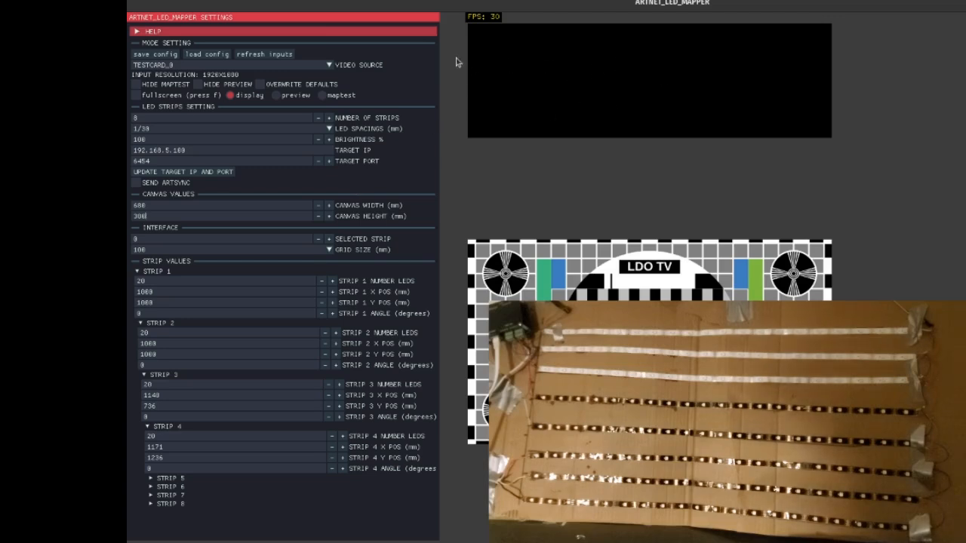
Set strip 1's X and Y positions to 0 mm and select the strip on the canvas
{"action": "left_click", "coordinate": [159, 293]}
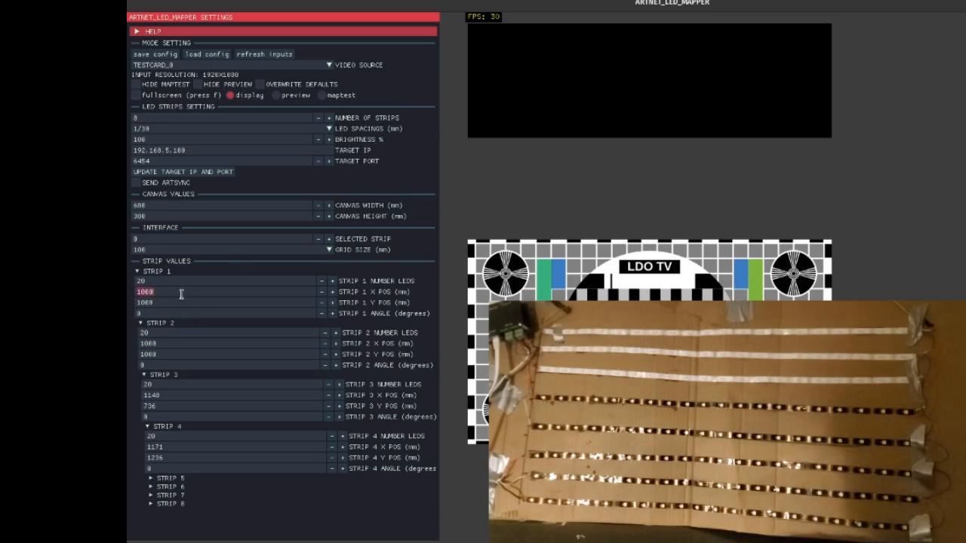
{"action": "type", "text": "0"}
{"action": "left_click", "coordinate": [178, 303]}
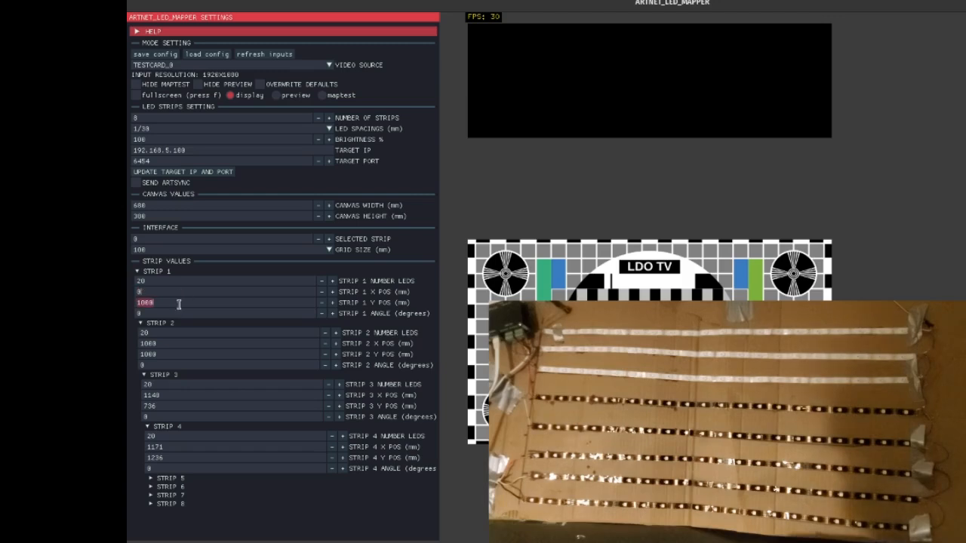
{"action": "type", "text": "0"}
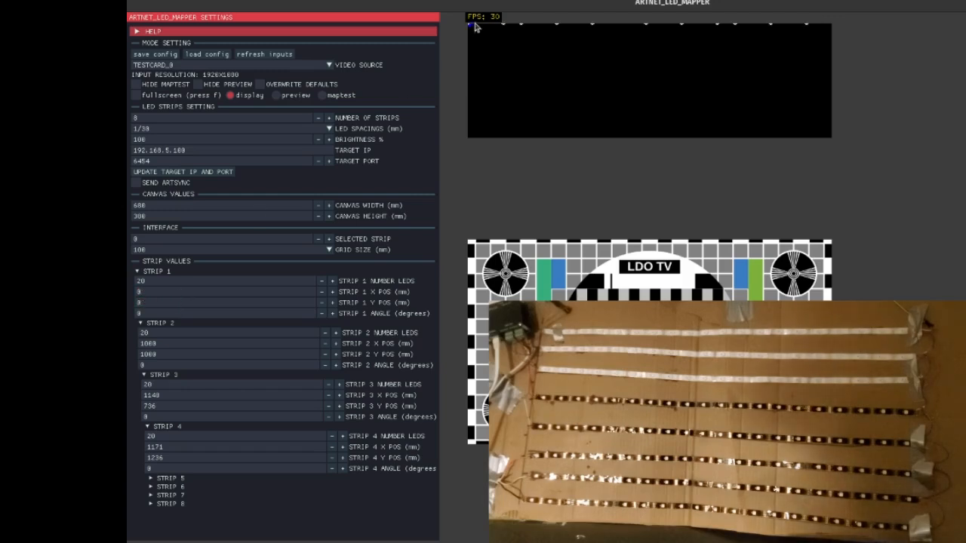
{"action": "left_click", "coordinate": [471, 26]}
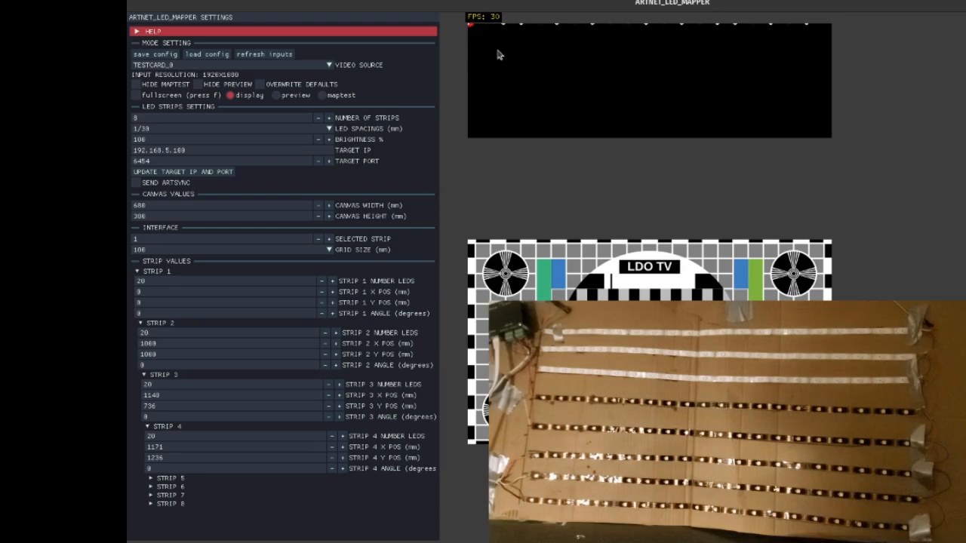
Try nudging strip 1 around the canvas with the 100 mm grid size
{"action": "key", "text": "Down"}
{"action": "key", "text": "Down"}
{"action": "key", "text": "Right"}
{"action": "key", "text": "Right"}
{"action": "key", "text": "Up"}
{"action": "key", "text": "Left"}
{"action": "key", "text": "Left"}
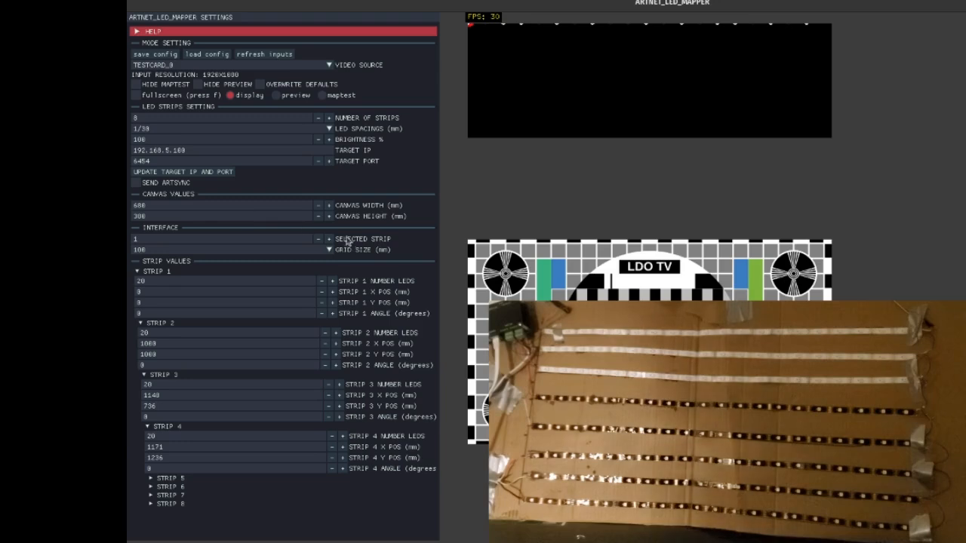
Set the grid size to 5 mm and nudge strip 1 to X 25 mm, Y 25 mm
{"action": "left_click", "coordinate": [303, 250]}
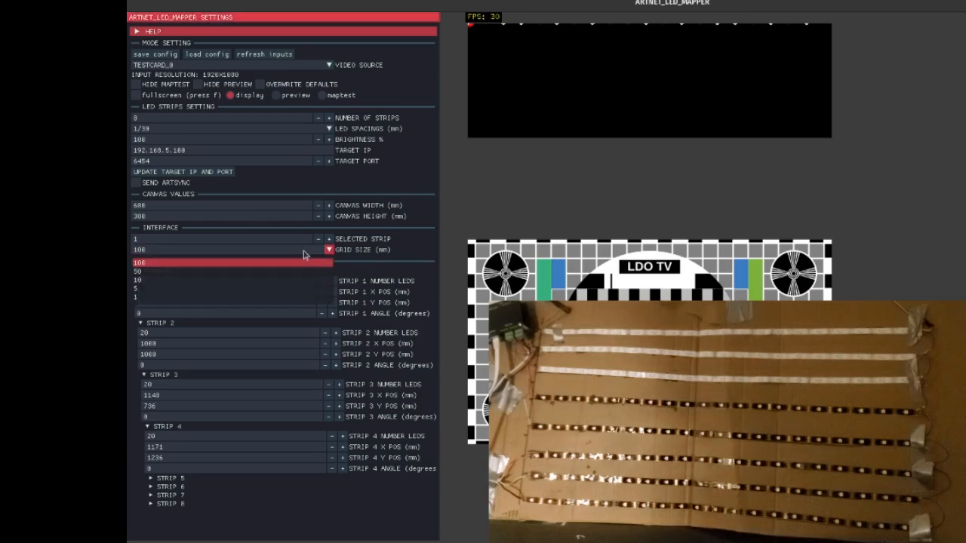
{"action": "left_click", "coordinate": [253, 289]}
{"action": "key", "text": "Right"}
{"action": "key", "text": "Down"}
{"action": "key", "text": "Down"}
{"action": "key", "text": "Down"}
{"action": "key", "text": "Down"}
{"action": "key", "text": "Down"}
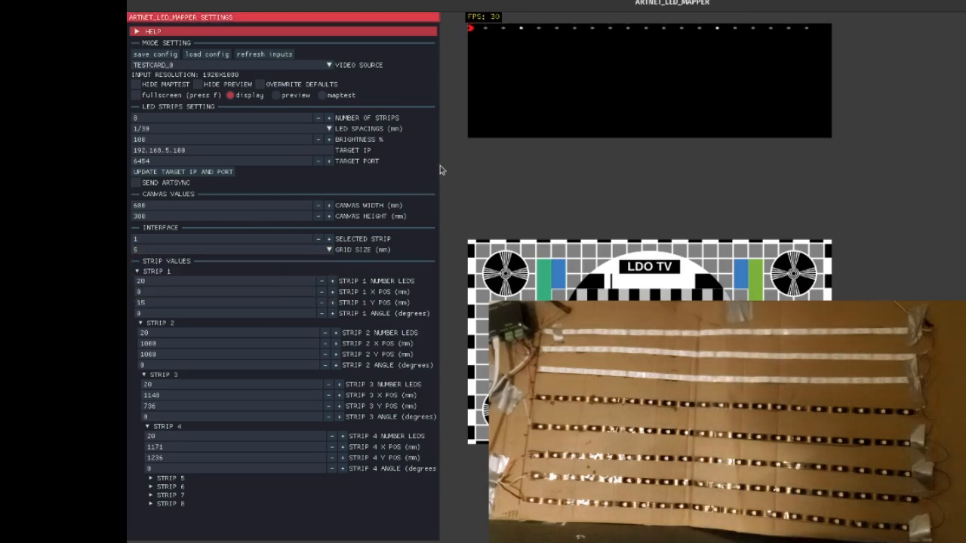
{"action": "key", "text": "Left"}
{"action": "key", "text": "Left"}
{"action": "key", "text": "Left"}
{"action": "key", "text": "Left"}
{"action": "key", "text": "Left"}
{"action": "key", "text": "Left"}
{"action": "key", "text": "Left"}
{"action": "key", "text": "Left"}
{"action": "key", "text": "Left"}
{"action": "key", "text": "Left"}
{"action": "key", "text": "Left"}
{"action": "key", "text": "Left"}
{"action": "key", "text": "Left"}
{"action": "key", "text": "Left"}
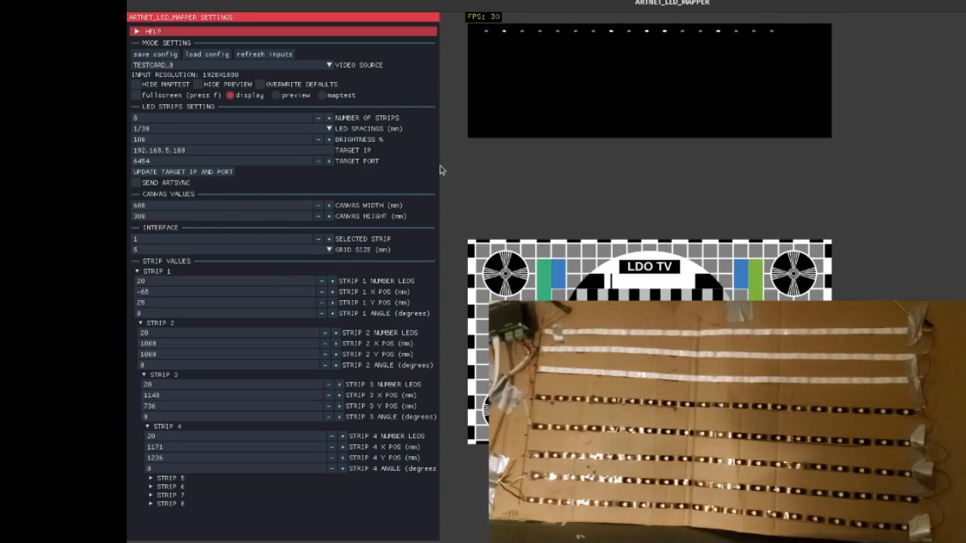
{"action": "key", "text": "Right"}
{"action": "key", "text": "Right"}
{"action": "key", "text": "Right"}
{"action": "key", "text": "Right"}
{"action": "key", "text": "Right"}
{"action": "key", "text": "Right"}
{"action": "key", "text": "Right"}
{"action": "key", "text": "Right"}
{"action": "key", "text": "Right"}
{"action": "key", "text": "Right"}
{"action": "key", "text": "Right"}
{"action": "key", "text": "Right"}
{"action": "key", "text": "Right"}
{"action": "key", "text": "Right"}
{"action": "key", "text": "Right"}
{"action": "key", "text": "Right"}
{"action": "key", "text": "Right"}
{"action": "key", "text": "Right"}
{"action": "key", "text": "Right"}
{"action": "key", "text": "Right"}
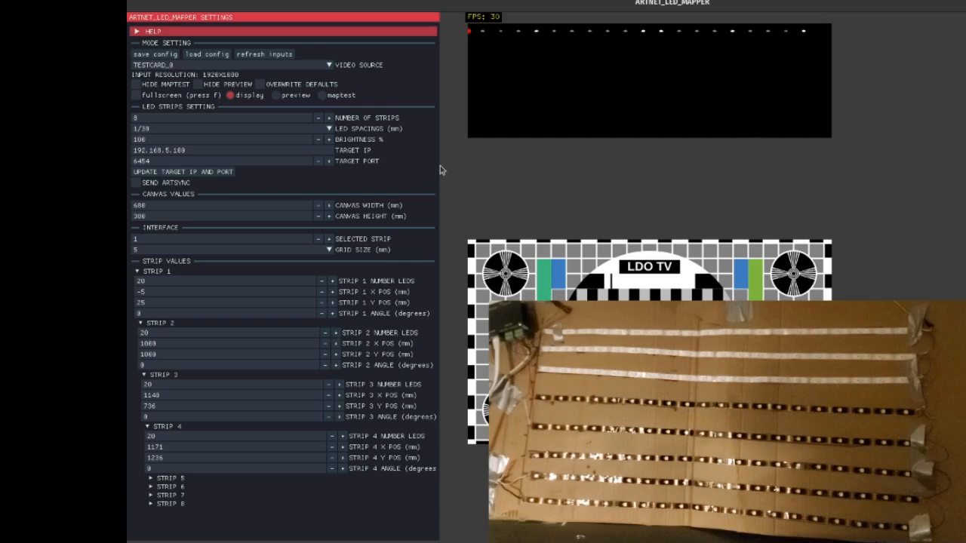
{"action": "key", "text": "Right"}
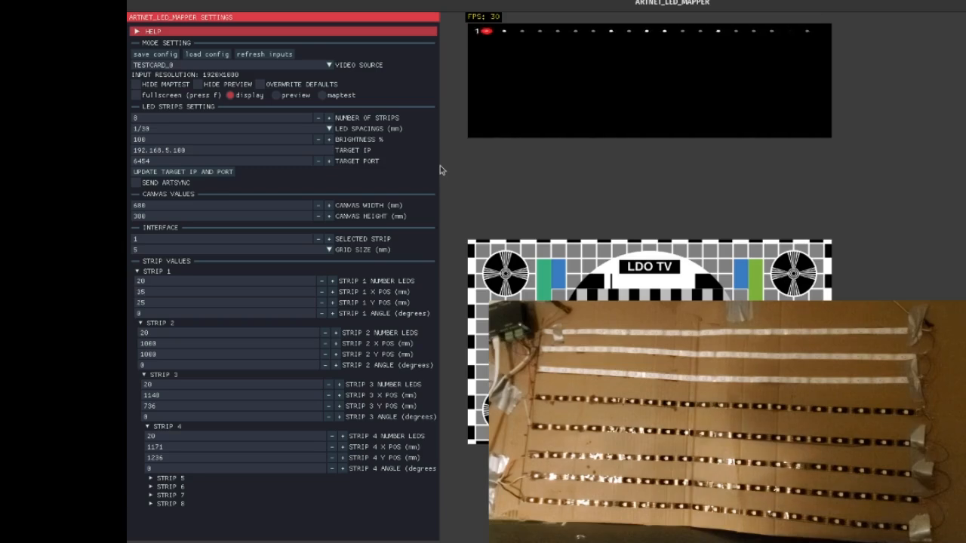
{"action": "key", "text": "Right"}
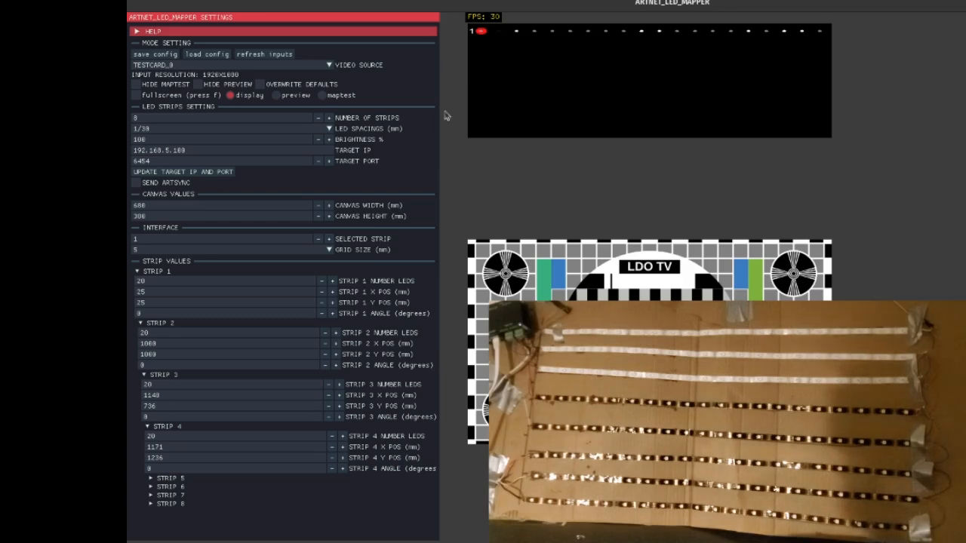
{"action": "left_click", "coordinate": [481, 37]}
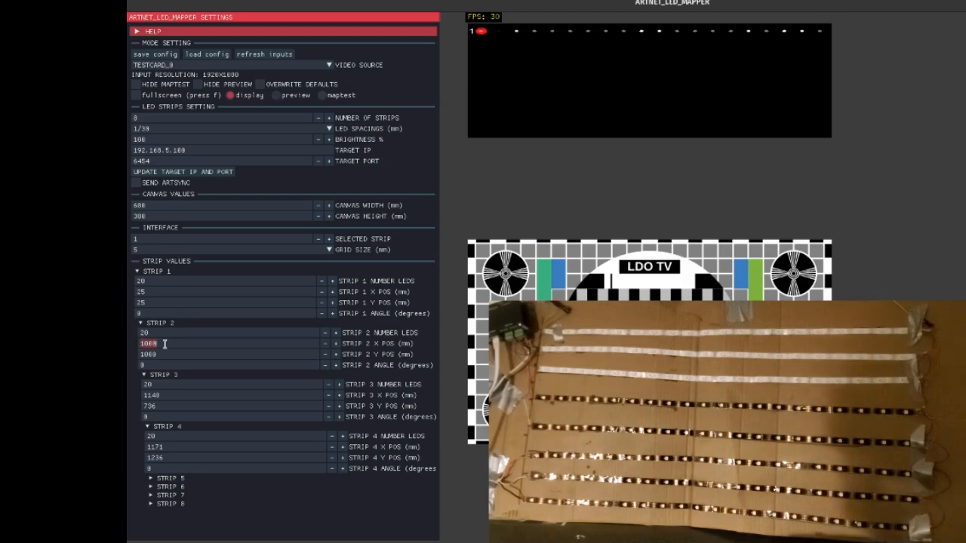
Position strip 2 at X 25 mm, Y 55 mm, and deselect strip 1 on the canvas
{"action": "type", "text": "25"}
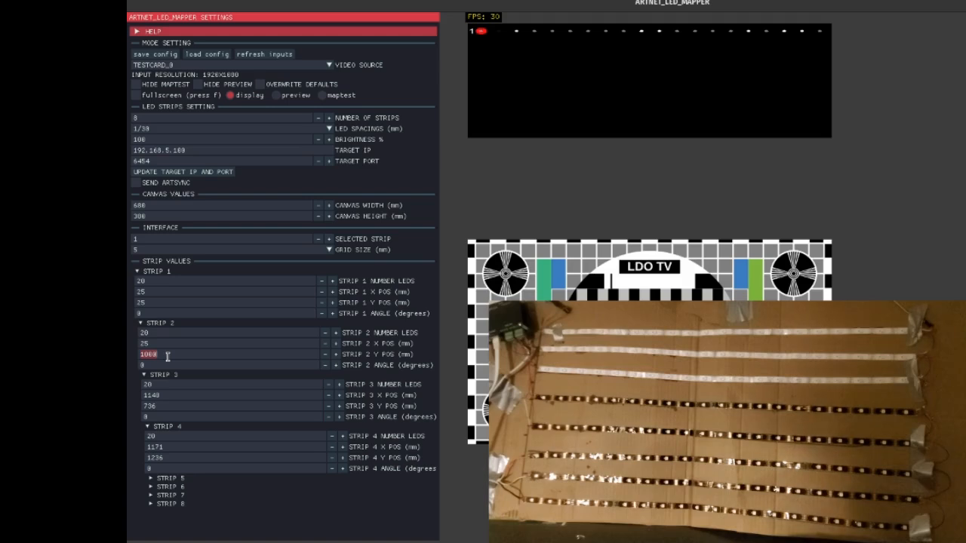
{"action": "type", "text": "55"}
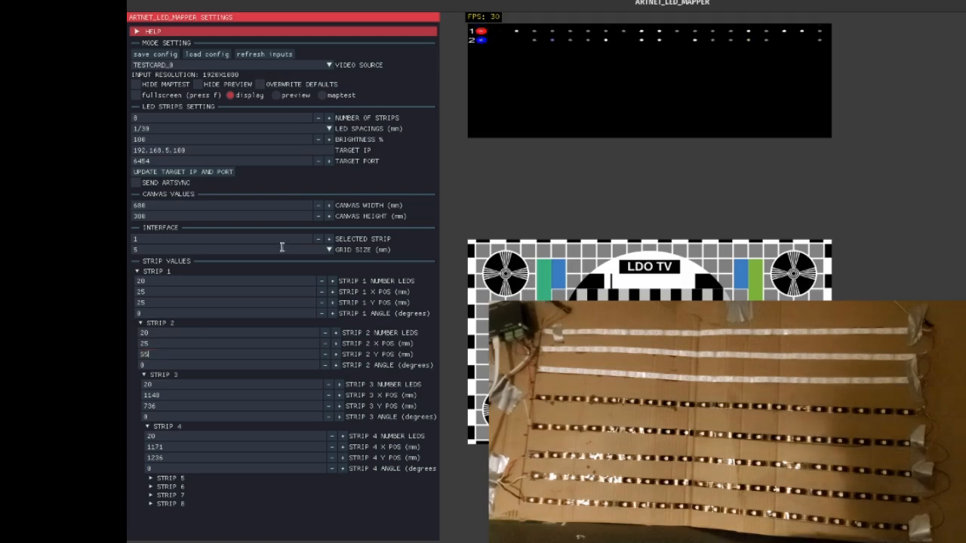
{"action": "left_click", "coordinate": [545, 173]}
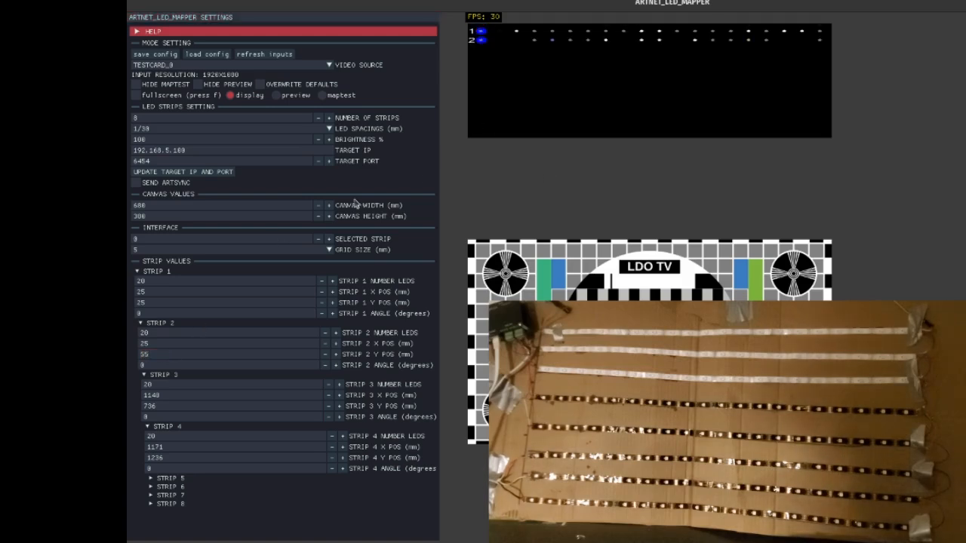
{"action": "left_click", "coordinate": [157, 345]}
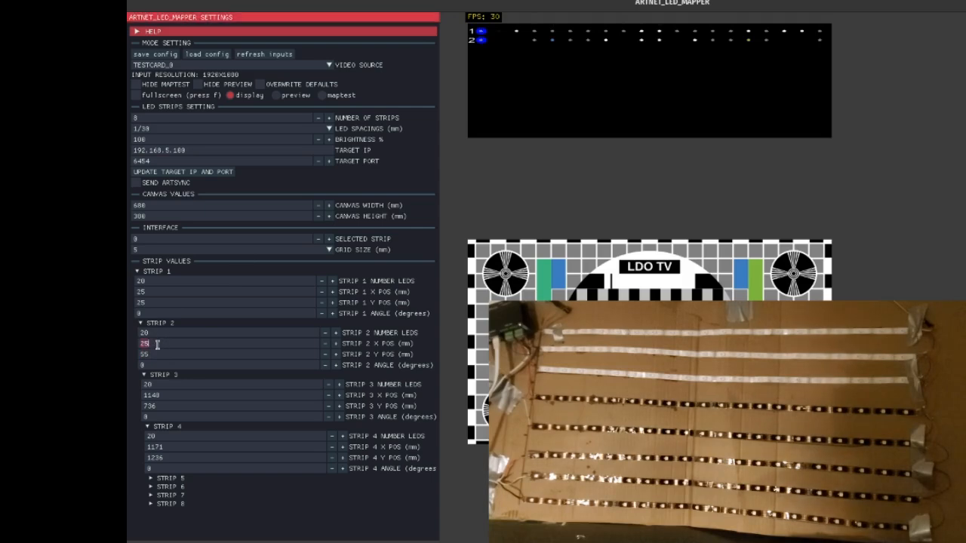
Position strip 3 at X 25 mm, Y 85 mm
{"action": "left_click", "coordinate": [173, 396]}
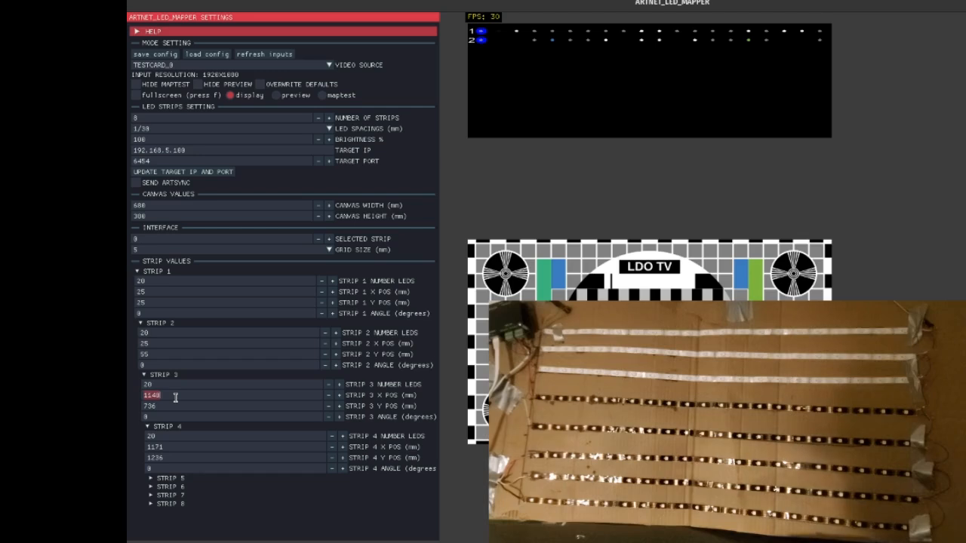
{"action": "type", "text": "25"}
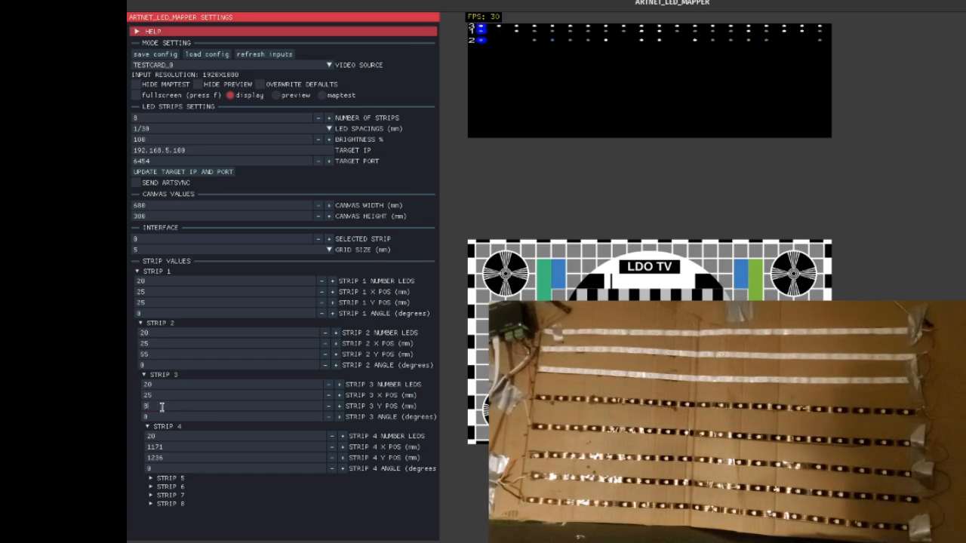
{"action": "type", "text": "5"}
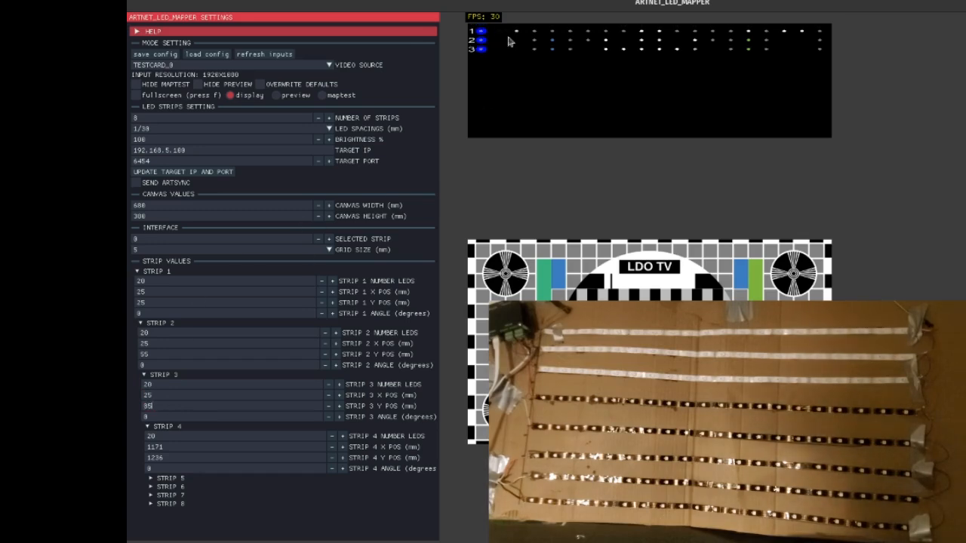
{"action": "type", "text": "25"}
Position strip 4 at X 25 mm, Y 115 mm, and give strip 5 20 LEDs at X 25 mm, Y 145 mm
{"action": "left_click", "coordinate": [174, 457]}
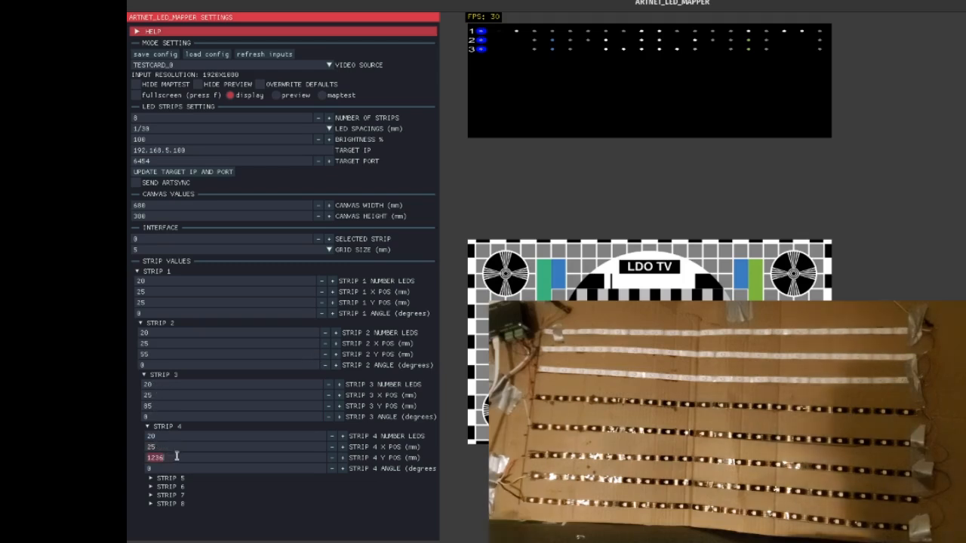
{"action": "type", "text": "115"}
{"action": "left_click", "coordinate": [170, 478]}
{"action": "scroll", "coordinate": [174, 480], "scroll_direction": "down", "scroll_amount": 1}
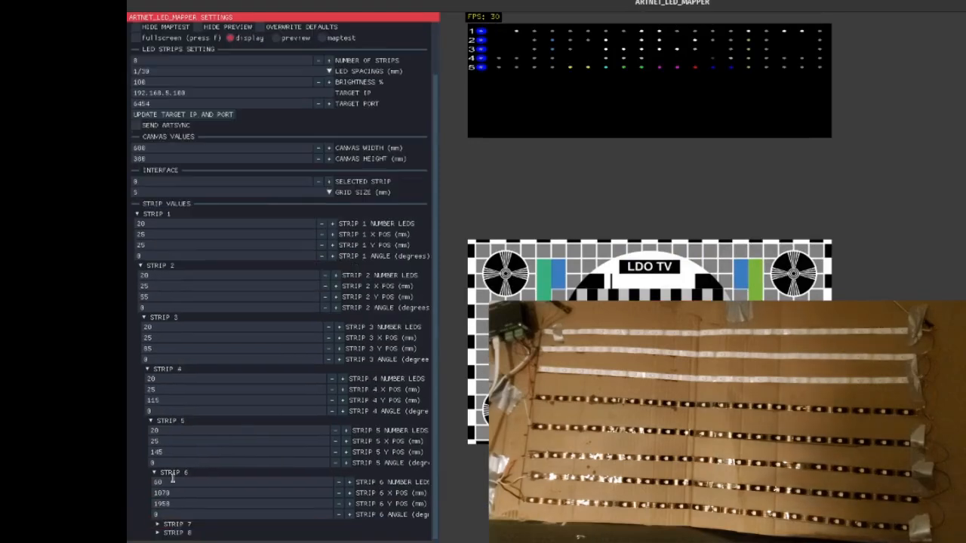
Position strip 6 at X 25 mm, Y 175 mm
{"action": "left_click", "coordinate": [178, 493]}
{"action": "type", "text": "25"}
{"action": "left_click", "coordinate": [182, 504]}
{"action": "type", "text": "175"}
Expand strip 7's settings and position it at X 25 mm, Y 205 mm
{"action": "left_click", "coordinate": [167, 523]}
{"action": "scroll", "coordinate": [174, 521], "scroll_direction": "down", "scroll_amount": 2}
{"action": "left_click", "coordinate": [193, 504]}
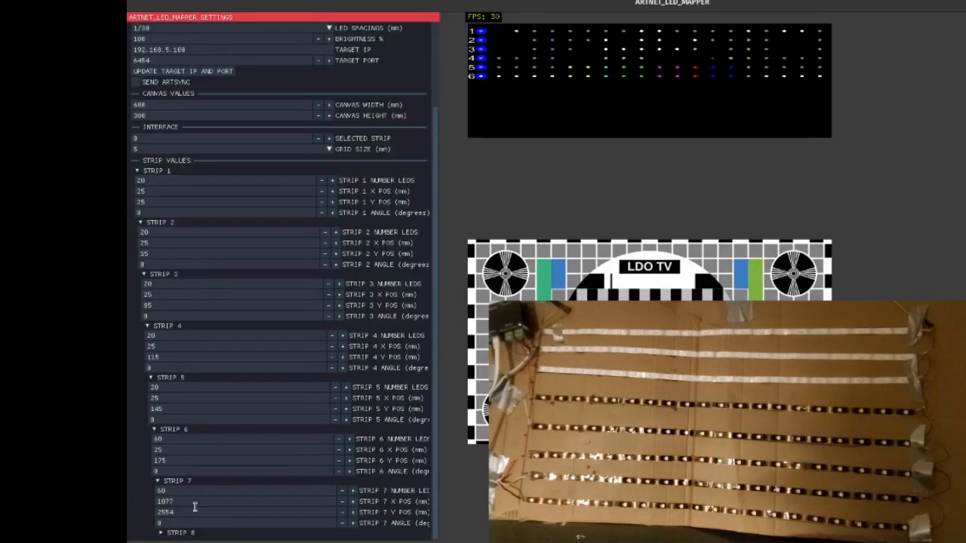
{"action": "type", "text": "25"}
{"action": "left_click", "coordinate": [190, 510]}
{"action": "type", "text": "205"}
Expand strip 8's settings and place it at X 25 mm, Y 235 mm with an angle of 0 degrees
{"action": "left_click", "coordinate": [189, 534]}
{"action": "scroll", "coordinate": [189, 533], "scroll_direction": "down", "scroll_amount": 2}
{"action": "left_click", "coordinate": [189, 511]}
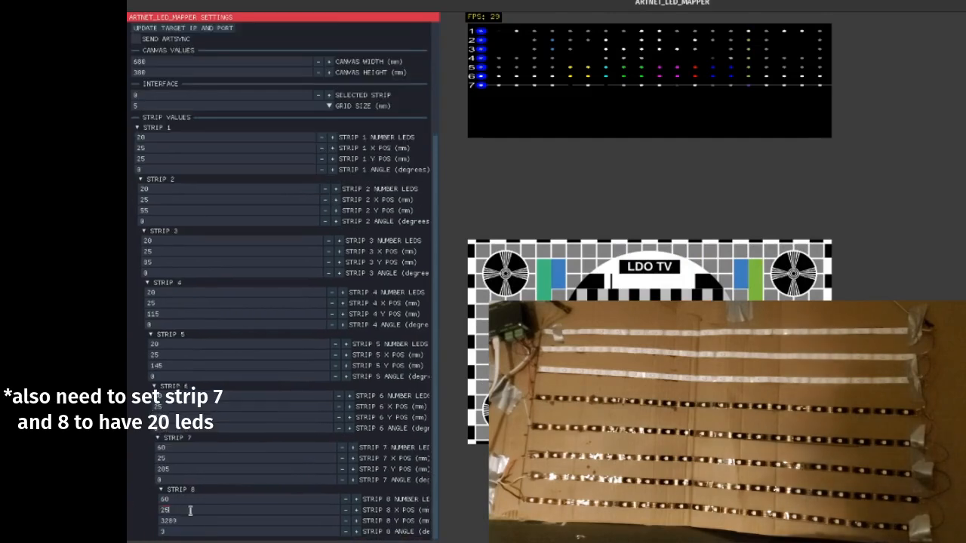
{"action": "type", "text": "25"}
{"action": "left_click", "coordinate": [186, 521]}
{"action": "type", "text": "2"}
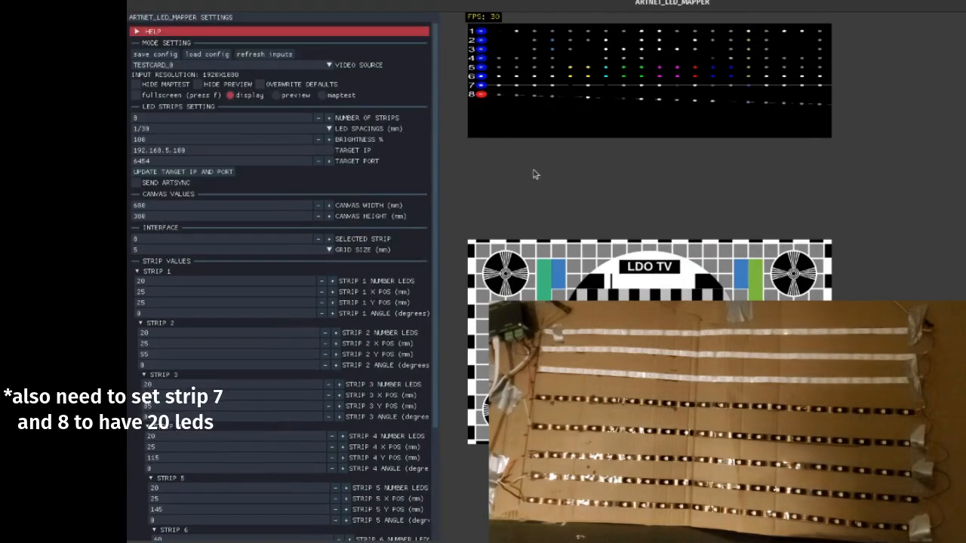
{"action": "scroll", "coordinate": [345, 291], "scroll_direction": "down", "scroll_amount": 3}
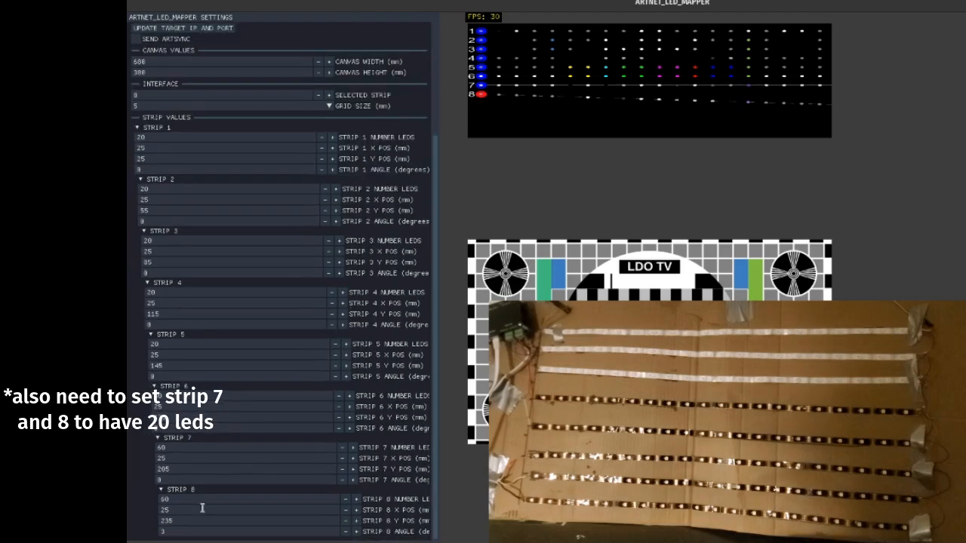
{"action": "left_click", "coordinate": [178, 529]}
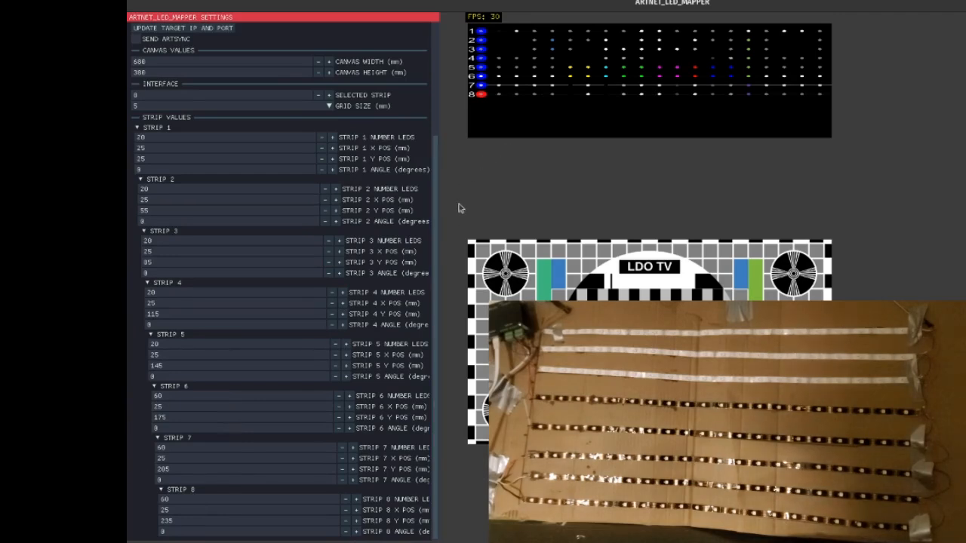
Reduce the canvas height through 350, 340 and 320 mm to a final 300 mm
{"action": "scroll", "coordinate": [351, 227], "scroll_direction": "up", "scroll_amount": 4}
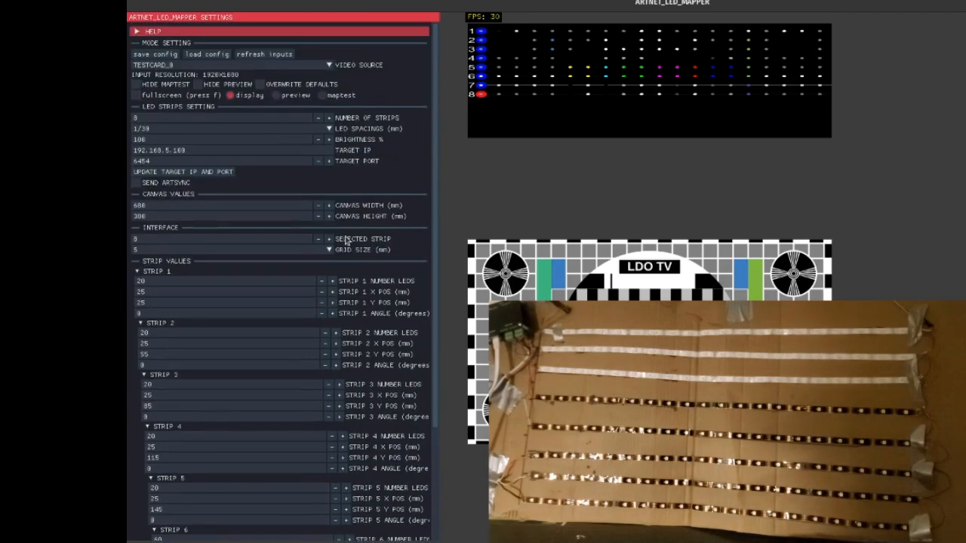
{"action": "left_click", "coordinate": [179, 214]}
{"action": "key", "text": "Left"}
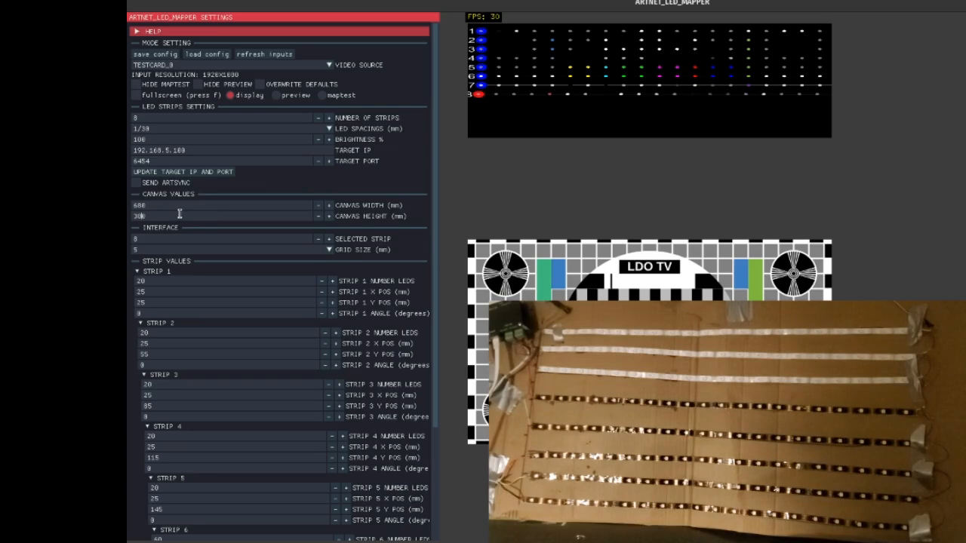
{"action": "key", "text": "BackSpace"}
{"action": "type", "text": "5"}
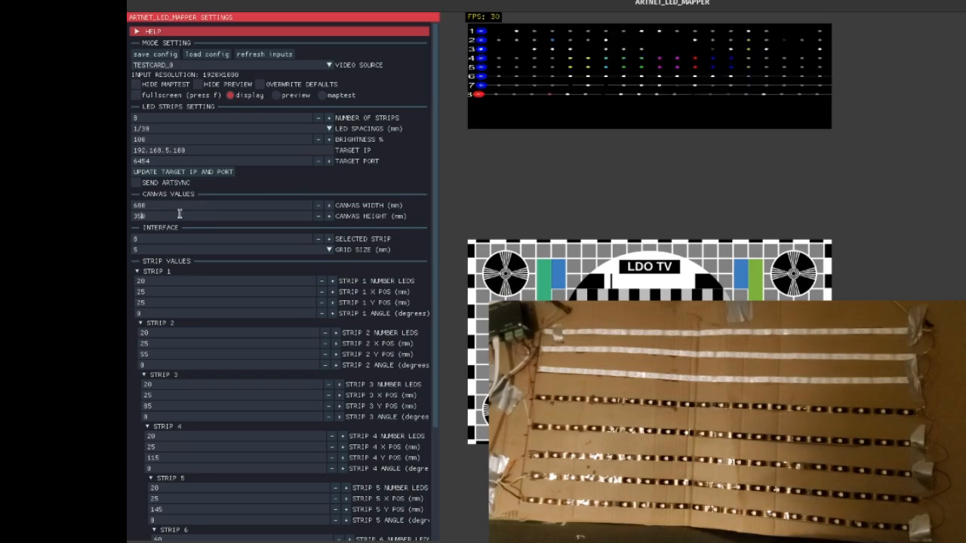
{"action": "key", "text": "BackSpace"}
{"action": "type", "text": "4"}
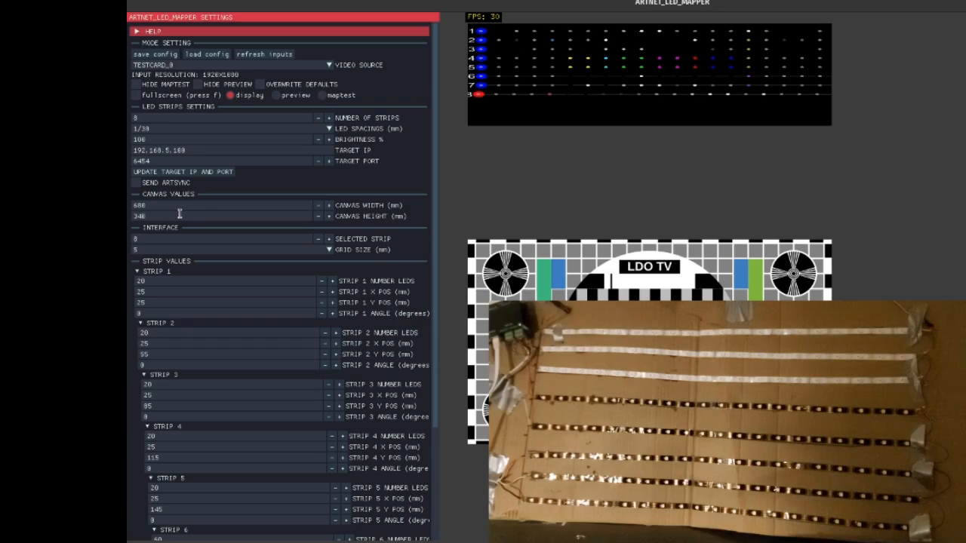
{"action": "key", "text": "BackSpace"}
{"action": "type", "text": "2"}
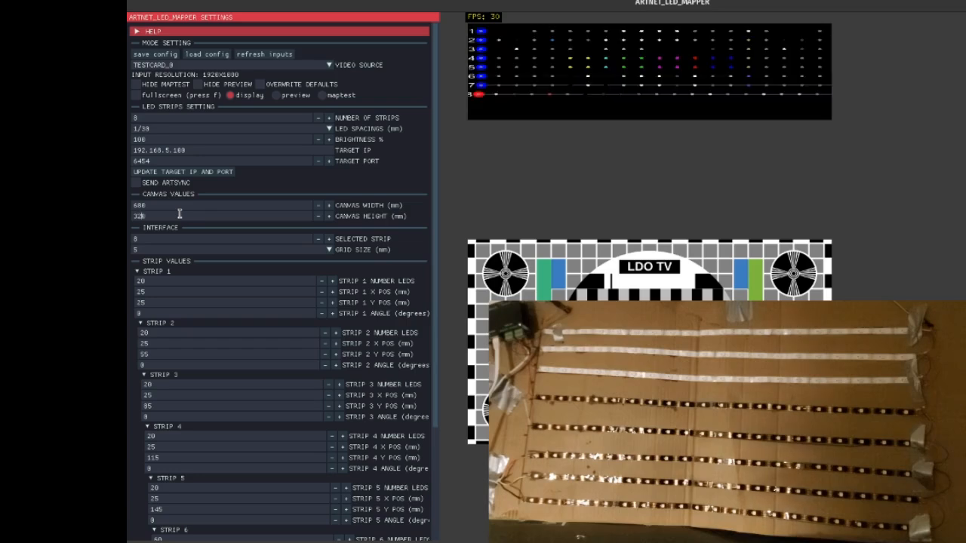
{"action": "key", "text": "BackSpace"}
{"action": "type", "text": "0"}
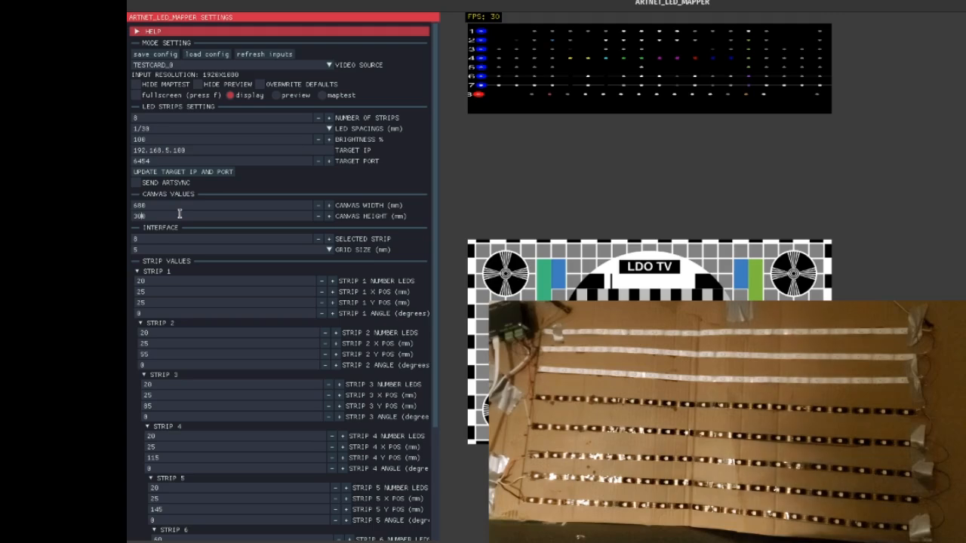
Correct strip 8's X position to 25 mm, and collapse the strip settings
{"action": "scroll", "coordinate": [276, 315], "scroll_direction": "down", "scroll_amount": 3}
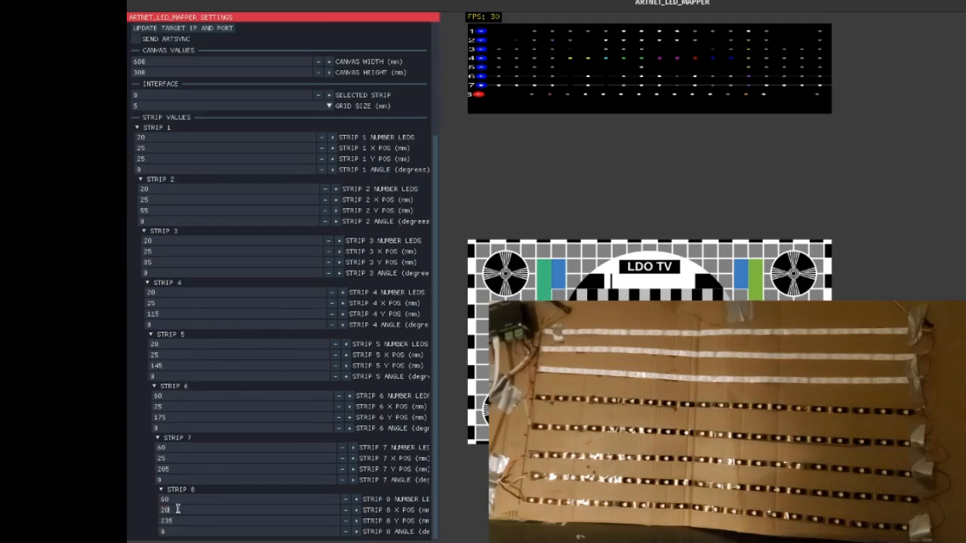
{"action": "key", "text": "BackSpace"}
{"action": "type", "text": "5"}
{"action": "left_click", "coordinate": [584, 172]}
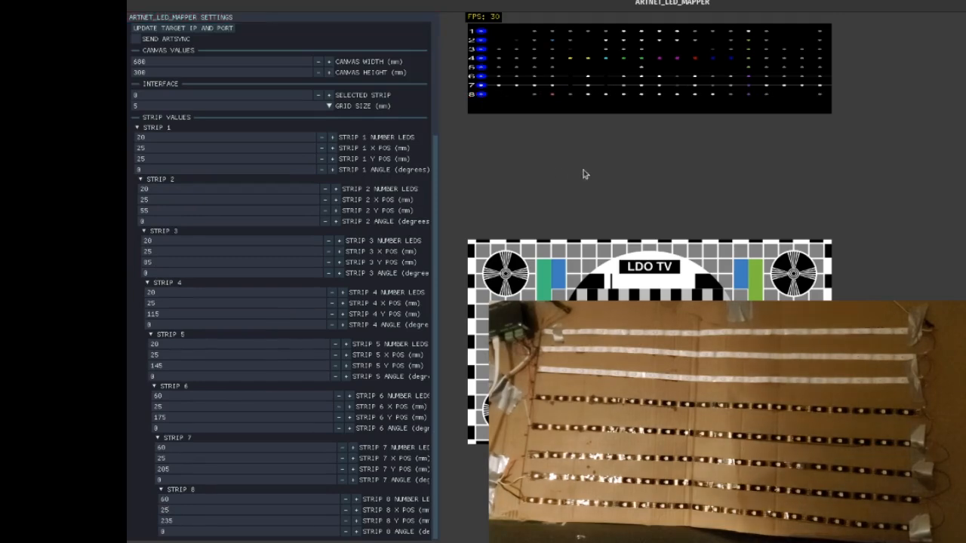
{"action": "scroll", "coordinate": [413, 205], "scroll_direction": "up", "scroll_amount": 3}
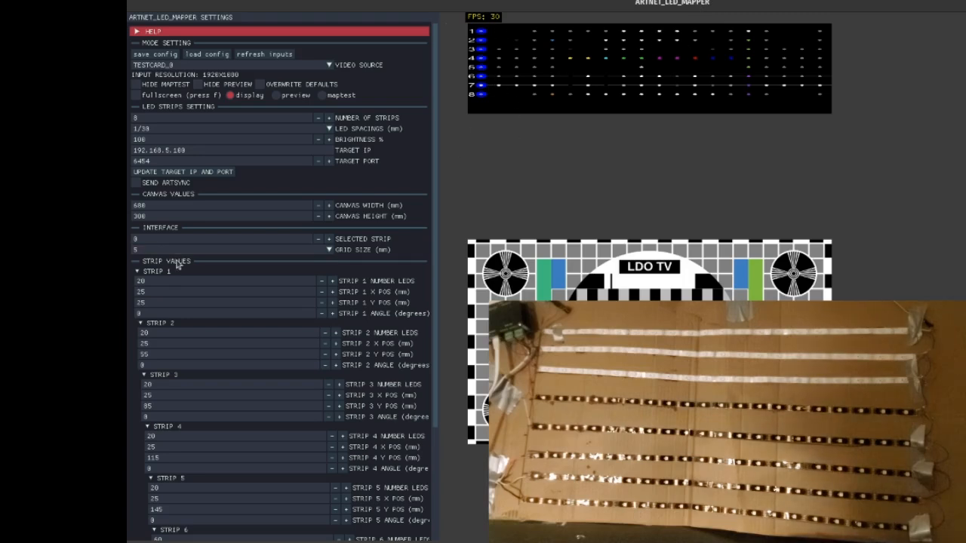
{"action": "left_click", "coordinate": [138, 274]}
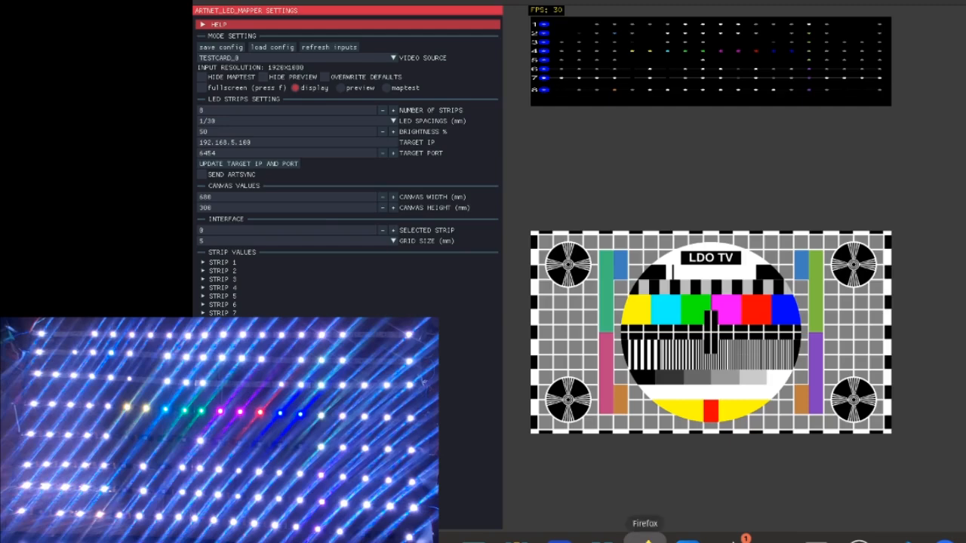
Switch to Hydra in Firefox, uncomment the line osc(20,0.07,0.6).rotate(0.5).out() and run it
{"action": "left_click", "coordinate": [646, 538]}
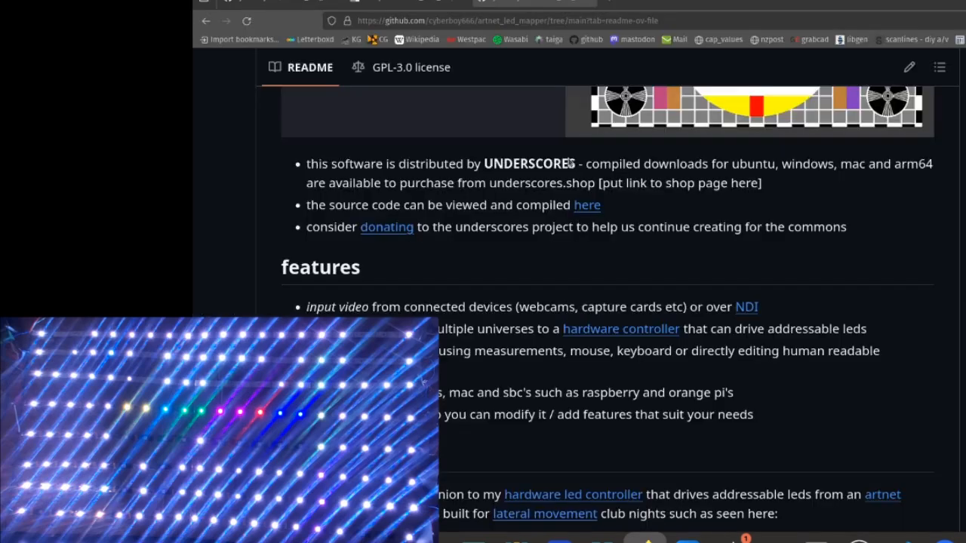
{"action": "left_click", "coordinate": [647, 540]}
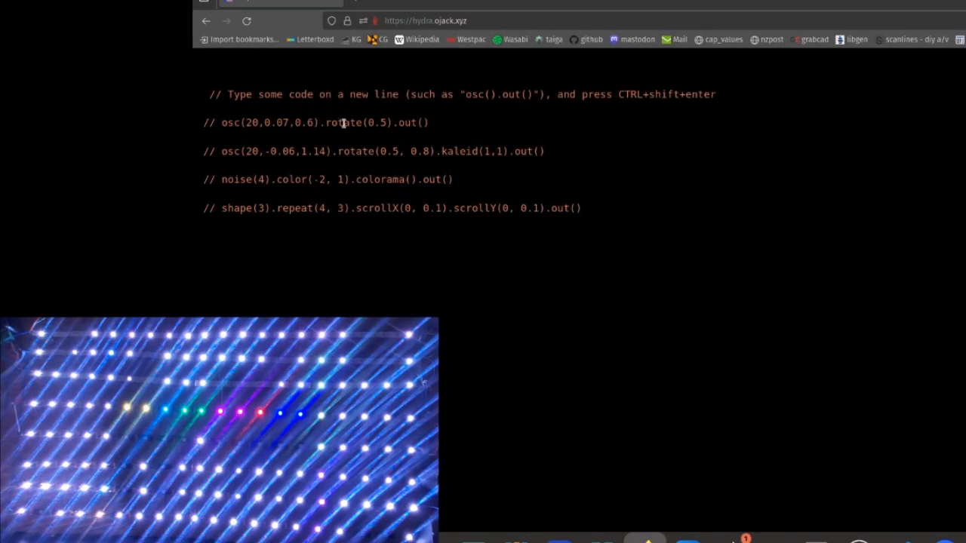
{"action": "left_click", "coordinate": [489, 121]}
{"action": "key", "text": "ctrl+slash"}
{"action": "key", "text": "ctrl+shift+Return"}
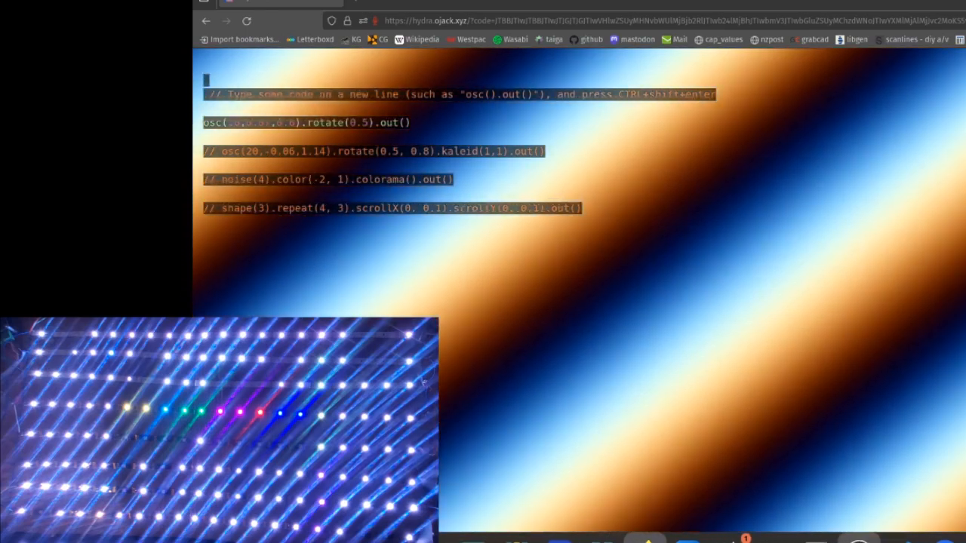
Switch to the OBS window capturing Hydra and accept the NDI output settings with Preview Output enabled as OBS Preview
{"action": "left_click", "coordinate": [858, 539]}
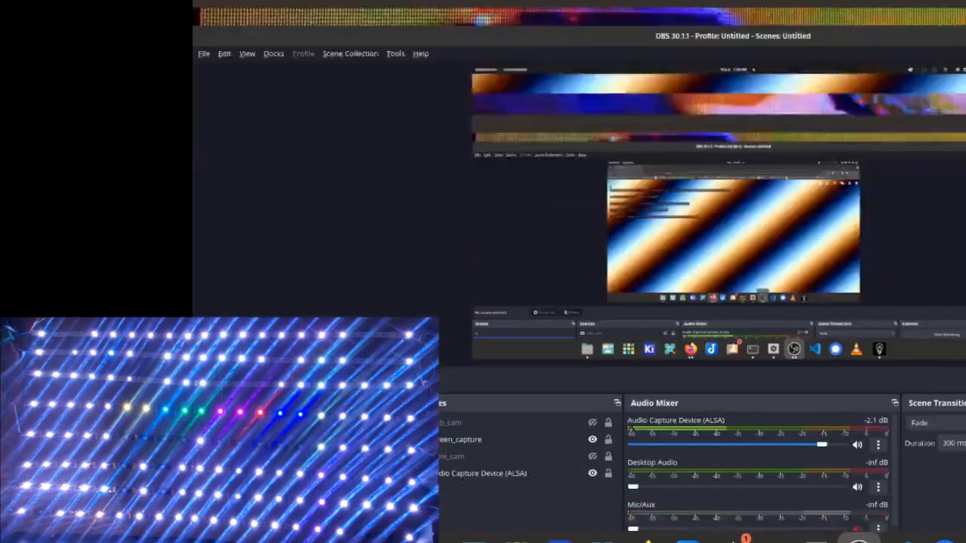
{"action": "left_click", "coordinate": [859, 539]}
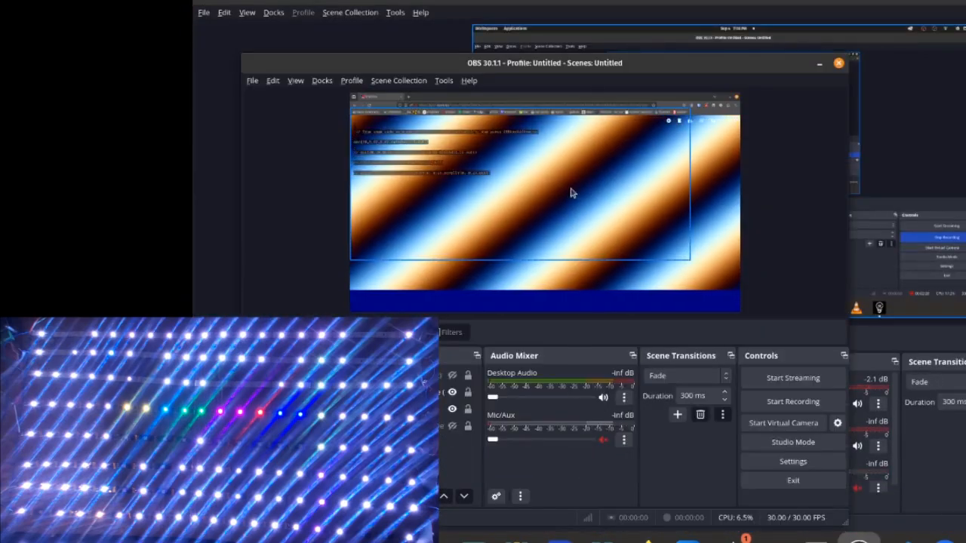
{"action": "left_click", "coordinate": [646, 537]}
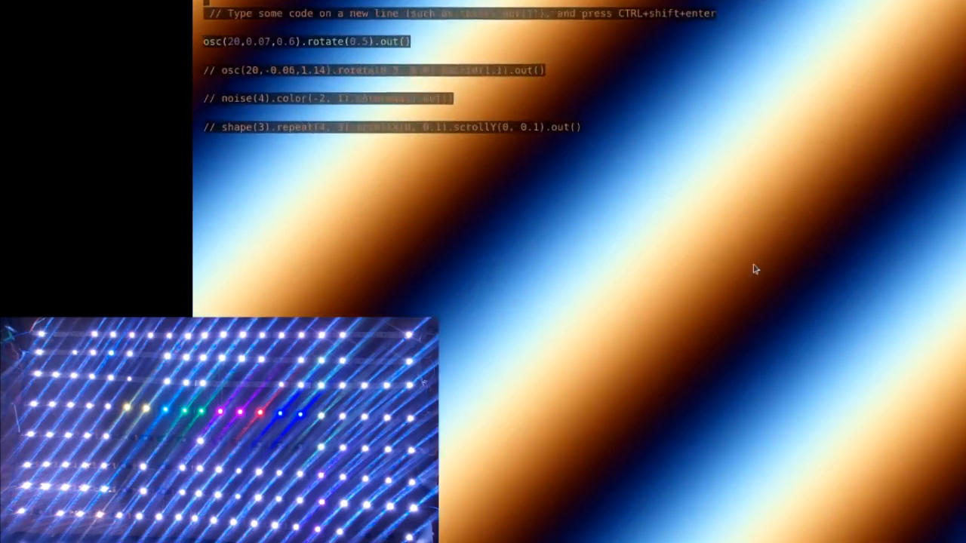
{"action": "left_click", "coordinate": [468, 80]}
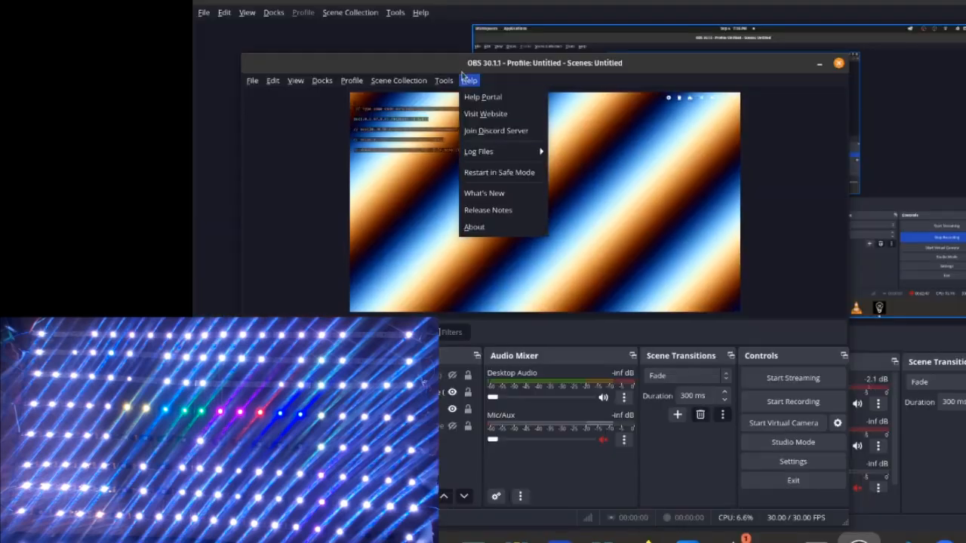
{"action": "mouse_move", "coordinate": [448, 82]}
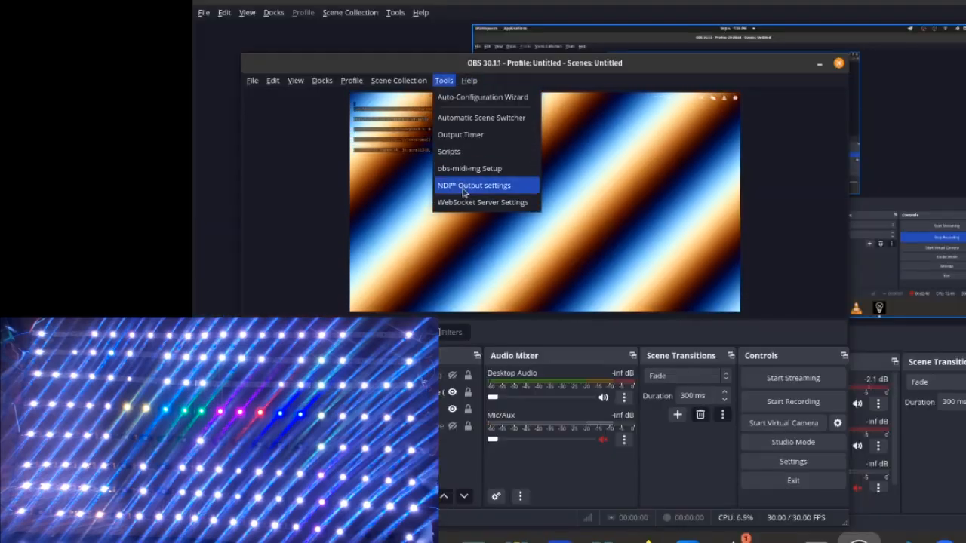
{"action": "left_click", "coordinate": [454, 186]}
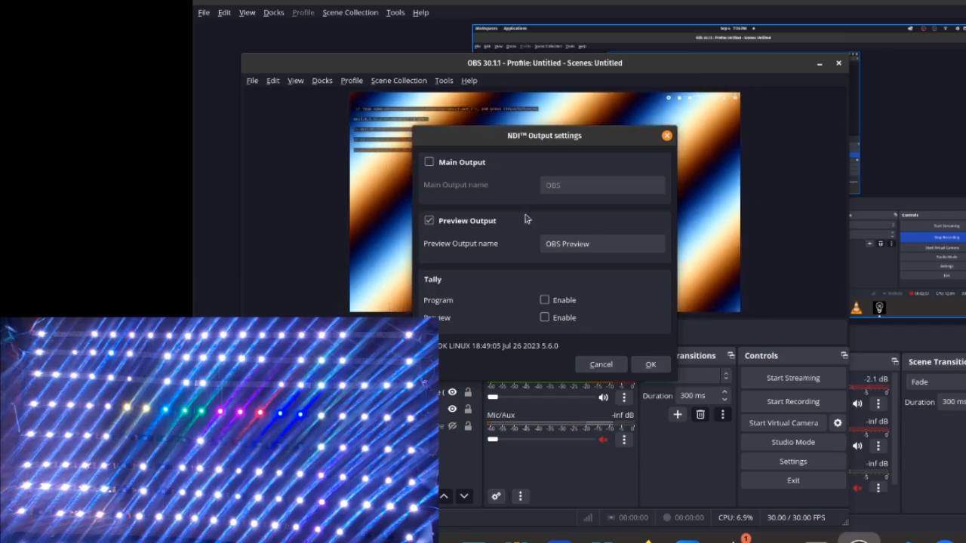
{"action": "left_click", "coordinate": [650, 364]}
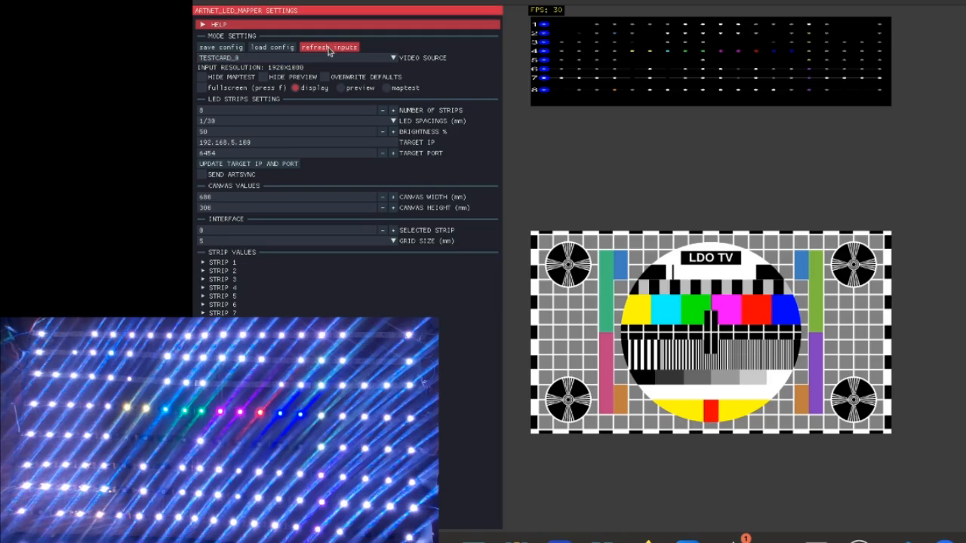
In the LED mapper, set the video source to NDI_0 : POP-OS (OBS Preview)
{"action": "left_click", "coordinate": [364, 62]}
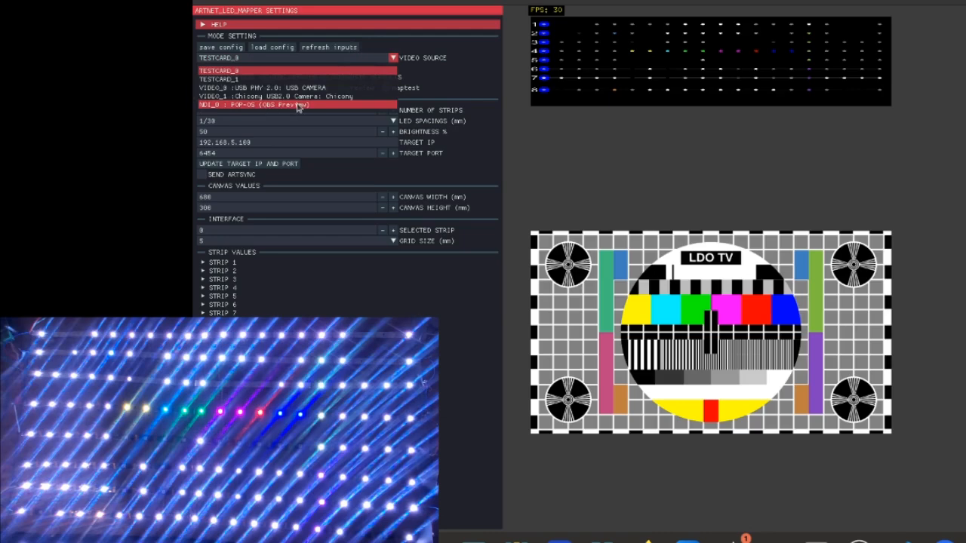
{"action": "left_click", "coordinate": [295, 105]}
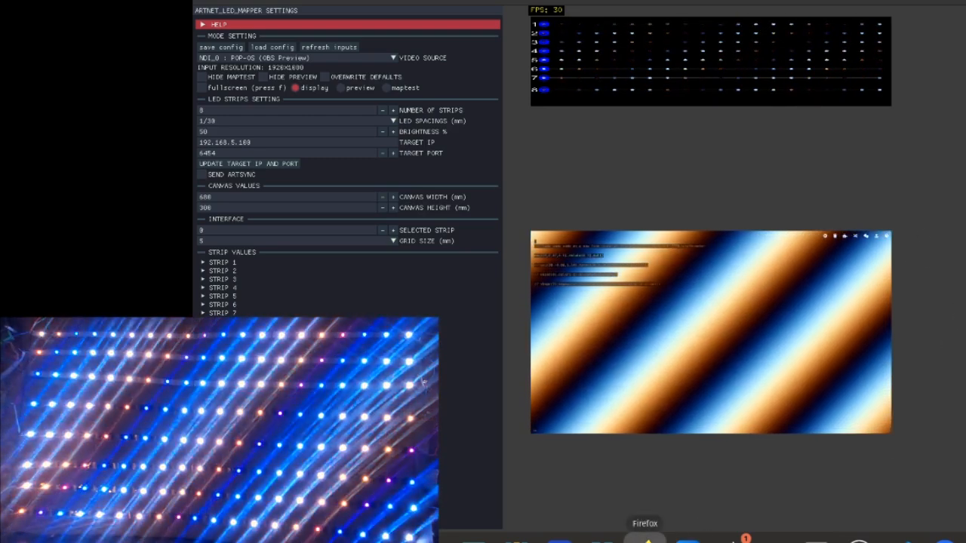
Compare the Hydra pattern and the OBS preview with the video shown in the LED mapper
{"action": "left_click", "coordinate": [648, 537]}
{"action": "left_click", "coordinate": [648, 537]}
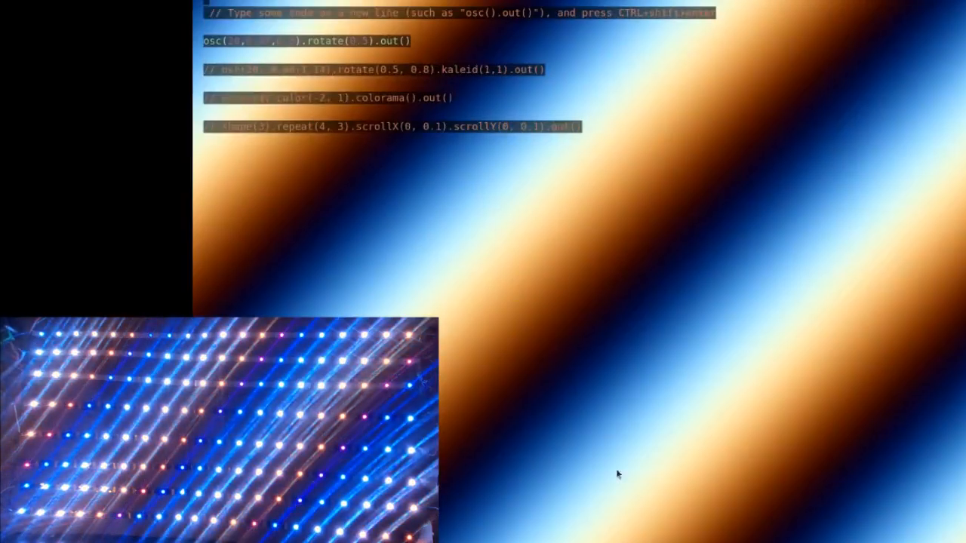
{"action": "key", "text": "alt+Tab"}
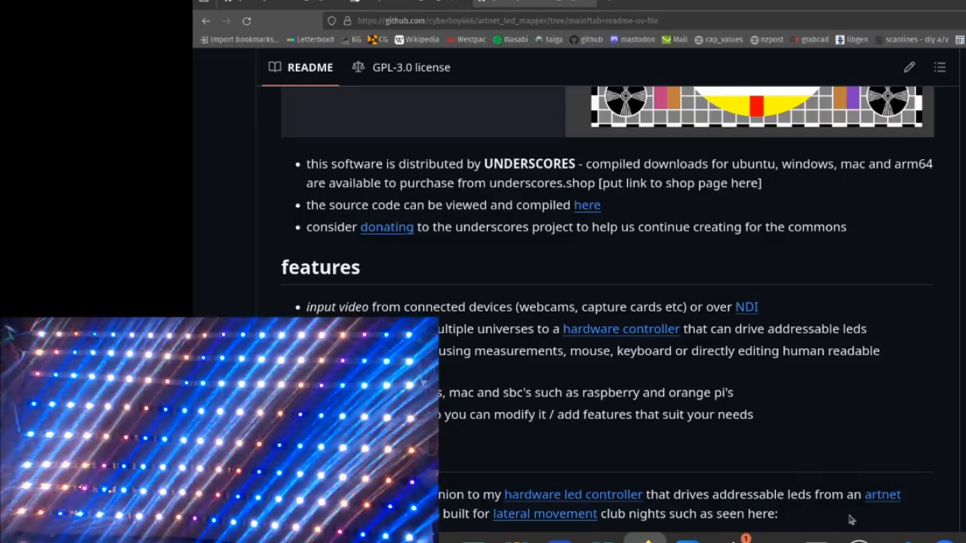
{"action": "left_click", "coordinate": [859, 538]}
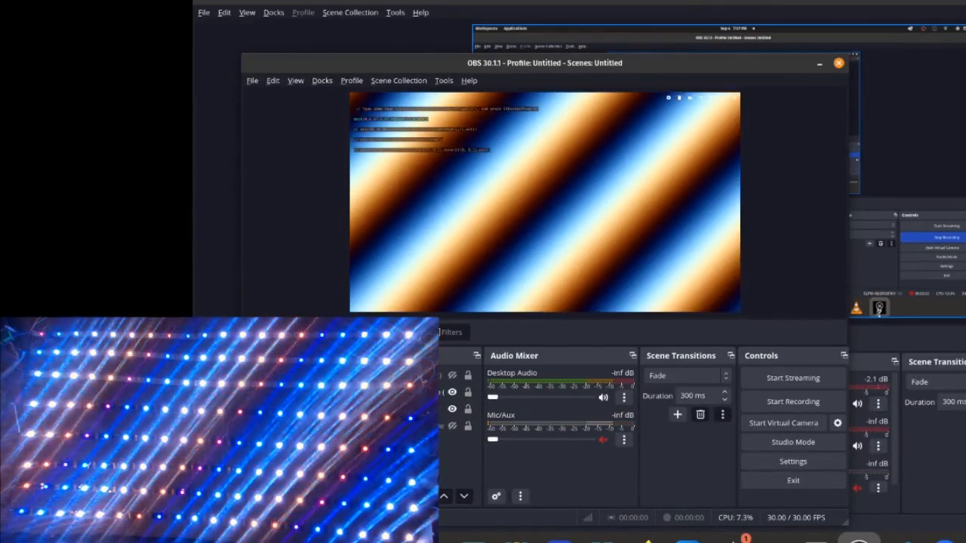
{"action": "left_click", "coordinate": [965, 542]}
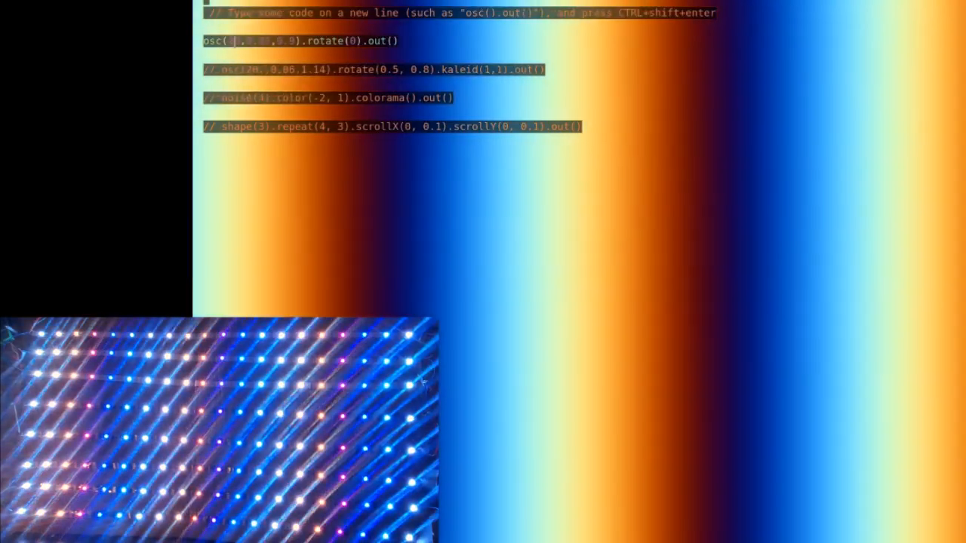
Run osc(40,0.07,0.9).rotate(0).out() in Hydra, and re-run it with the oscillator's first value changed to 2
{"action": "key", "text": "ctrl+shift+Return"}
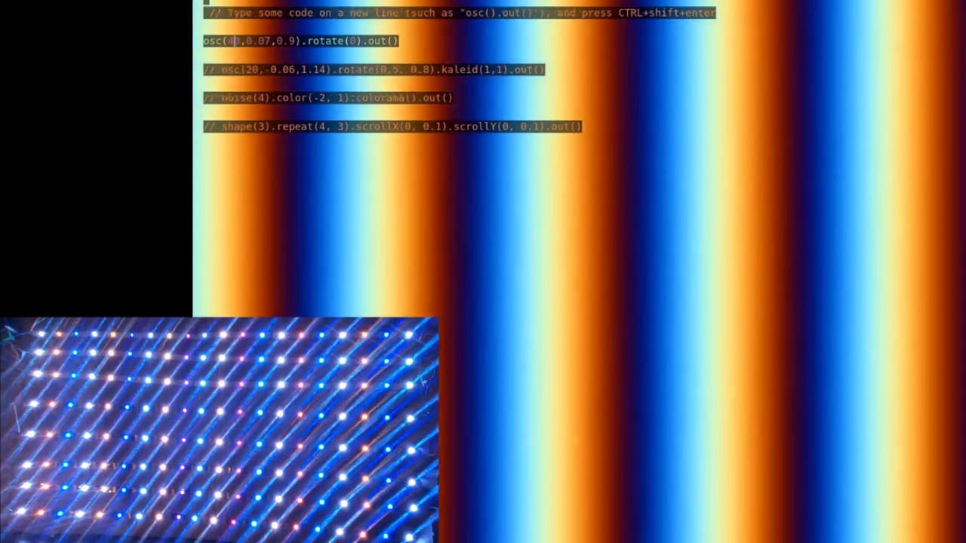
{"action": "left_click", "coordinate": [240, 42]}
{"action": "key", "text": "BackSpace"}
{"action": "key", "text": "BackSpace"}
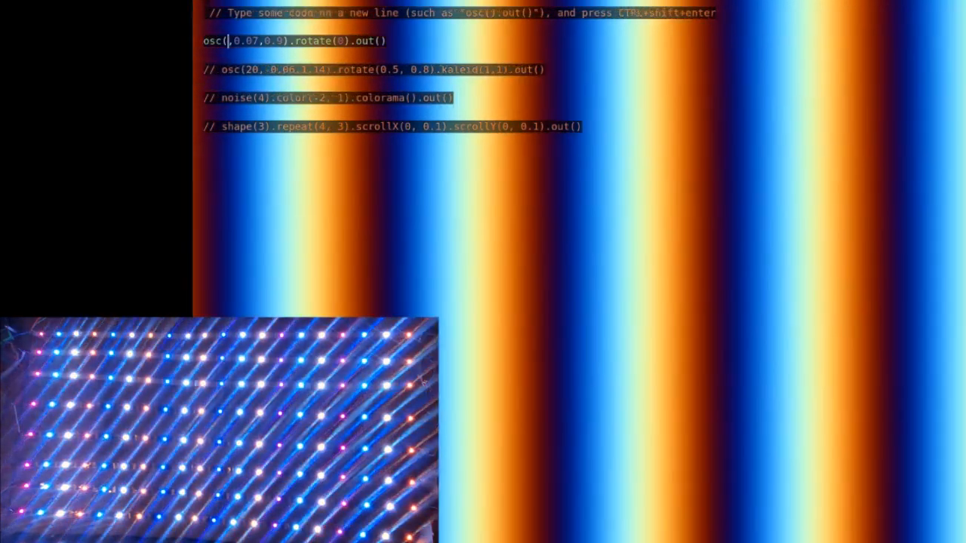
{"action": "type", "text": "2"}
{"action": "key", "text": "ctrl+shift+Return"}
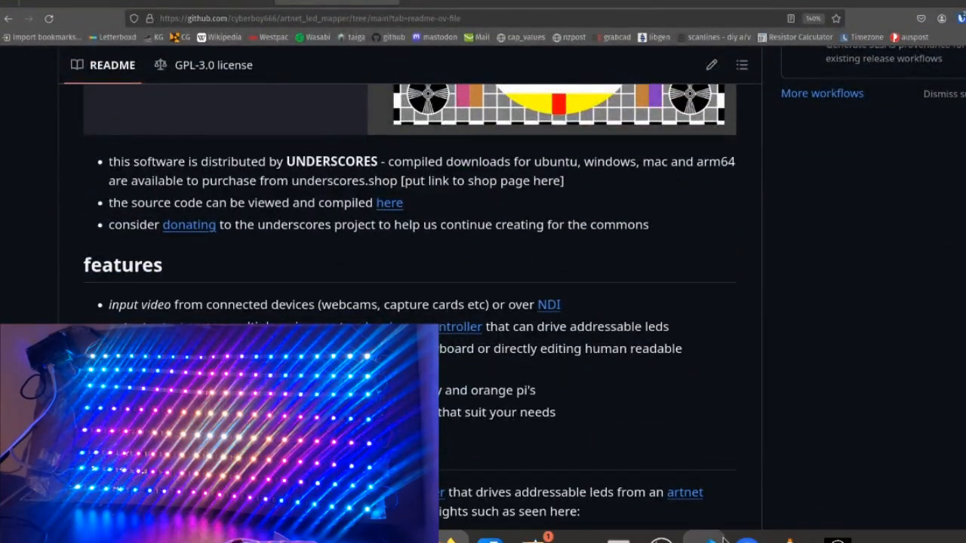
Switch back to the LED mapper and set the brightness to 20%
{"action": "left_click", "coordinate": [836, 539]}
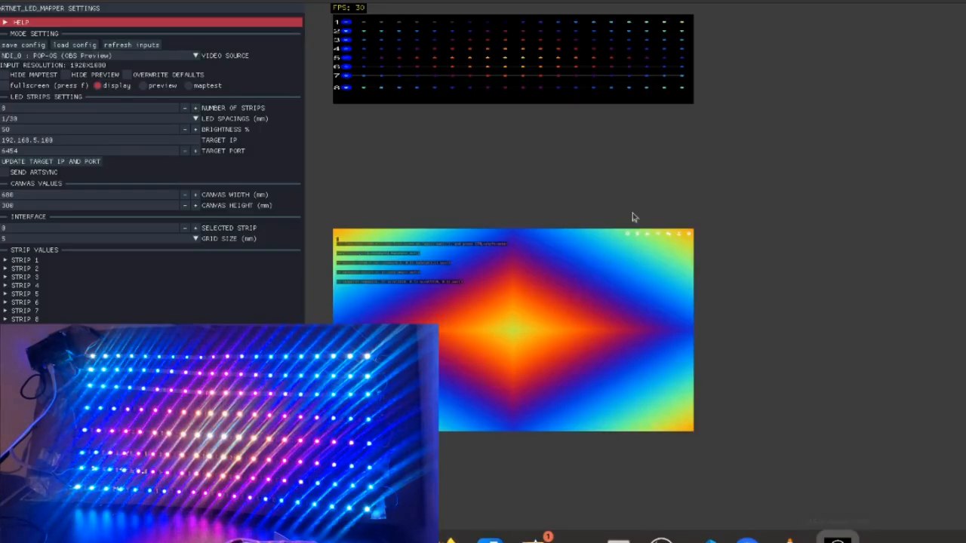
{"action": "left_click", "coordinate": [7, 130]}
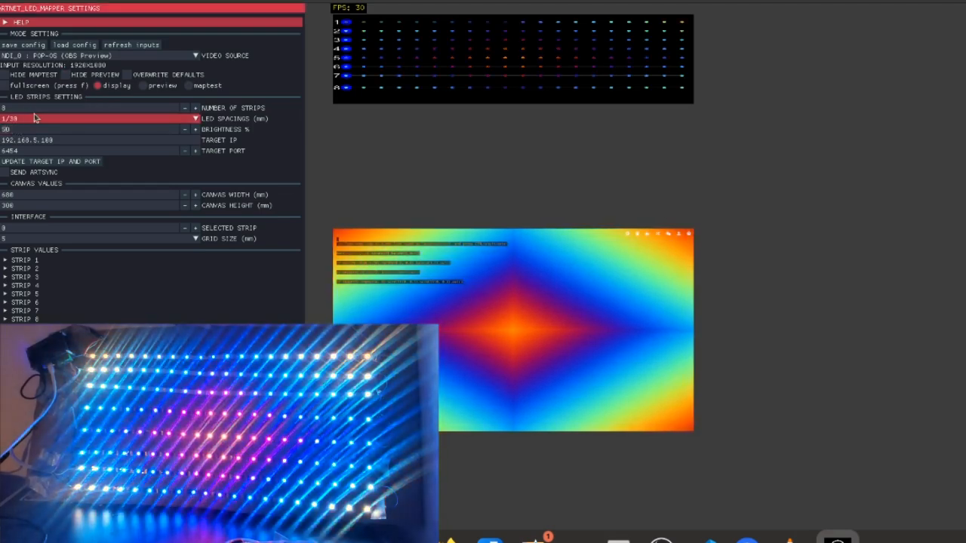
{"action": "type", "text": "20"}
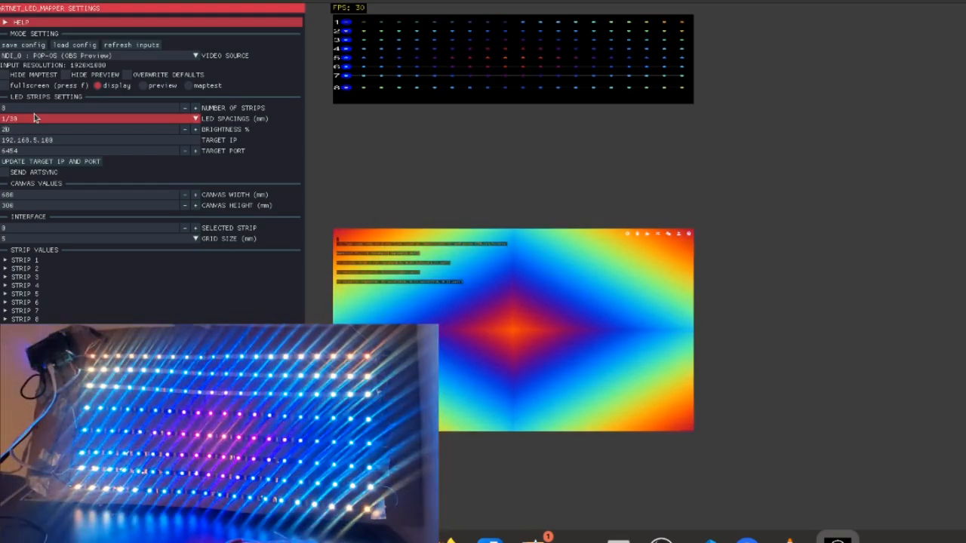